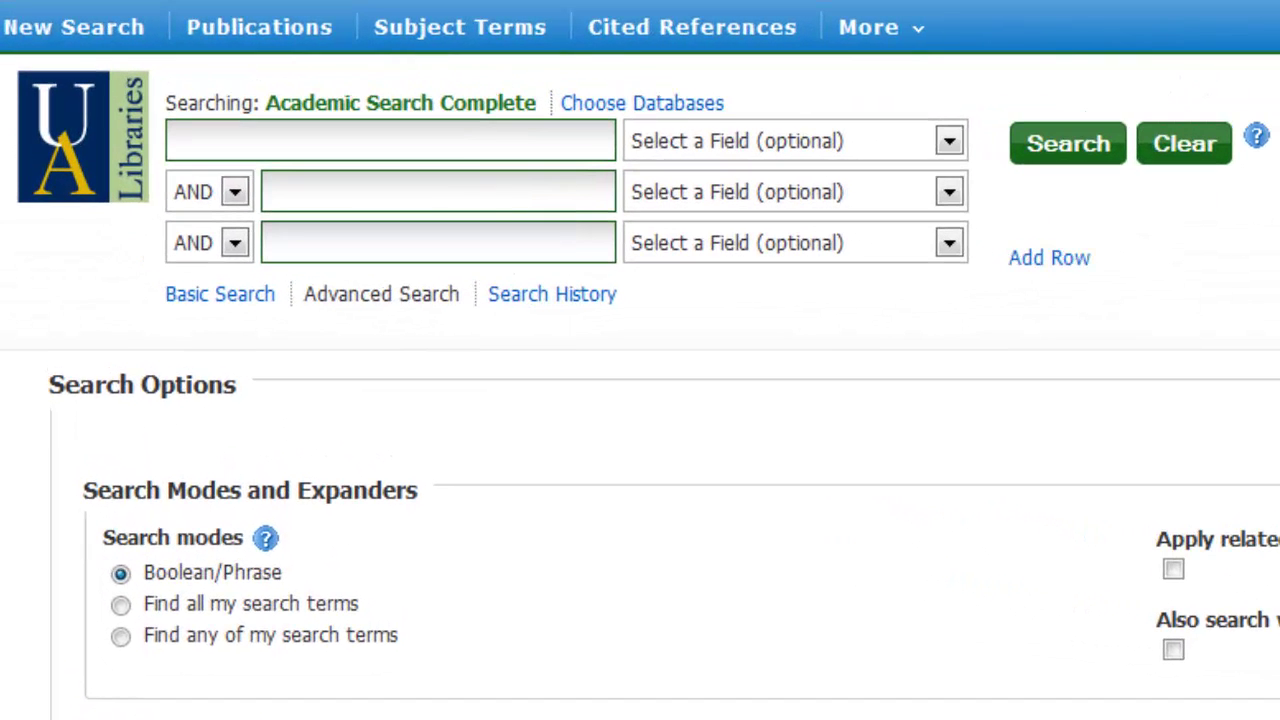
- Enter (frack* OR "hydraulic fractur*" OR shale) AND (earthquake* OR quake* OR seism*) in the first search row
left_click(443, 143)
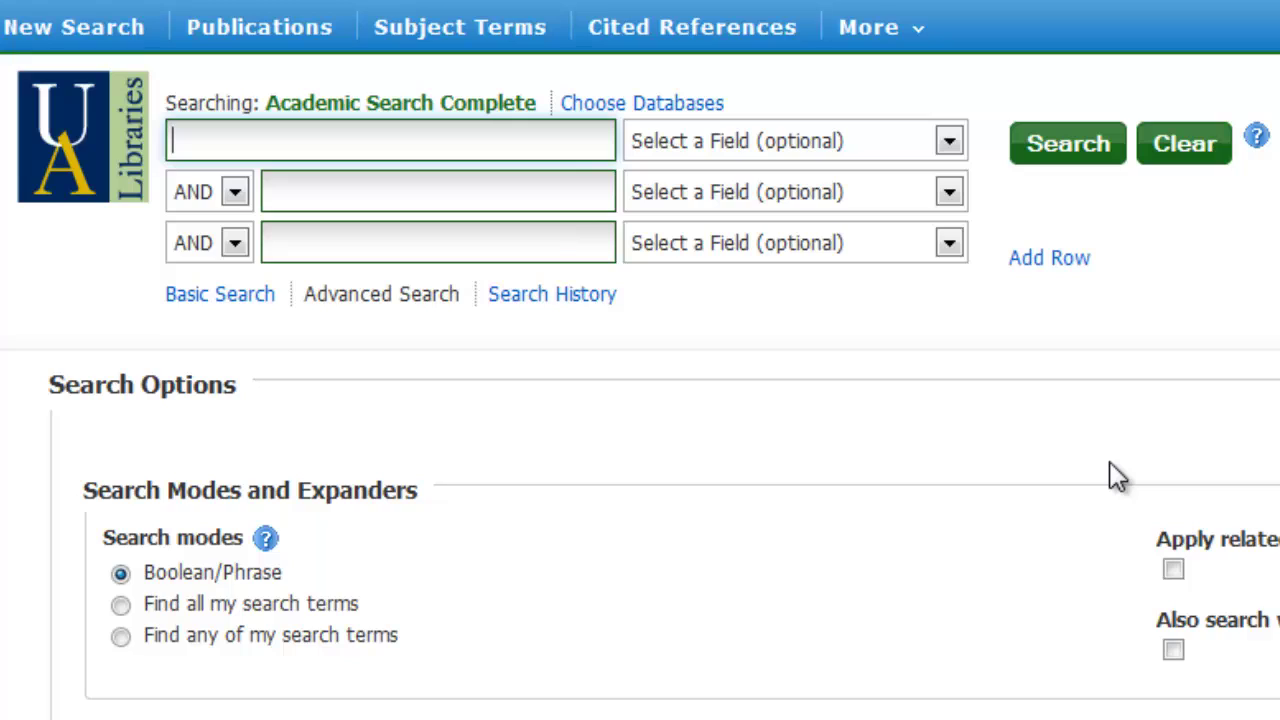
type("(")
type("frack*")
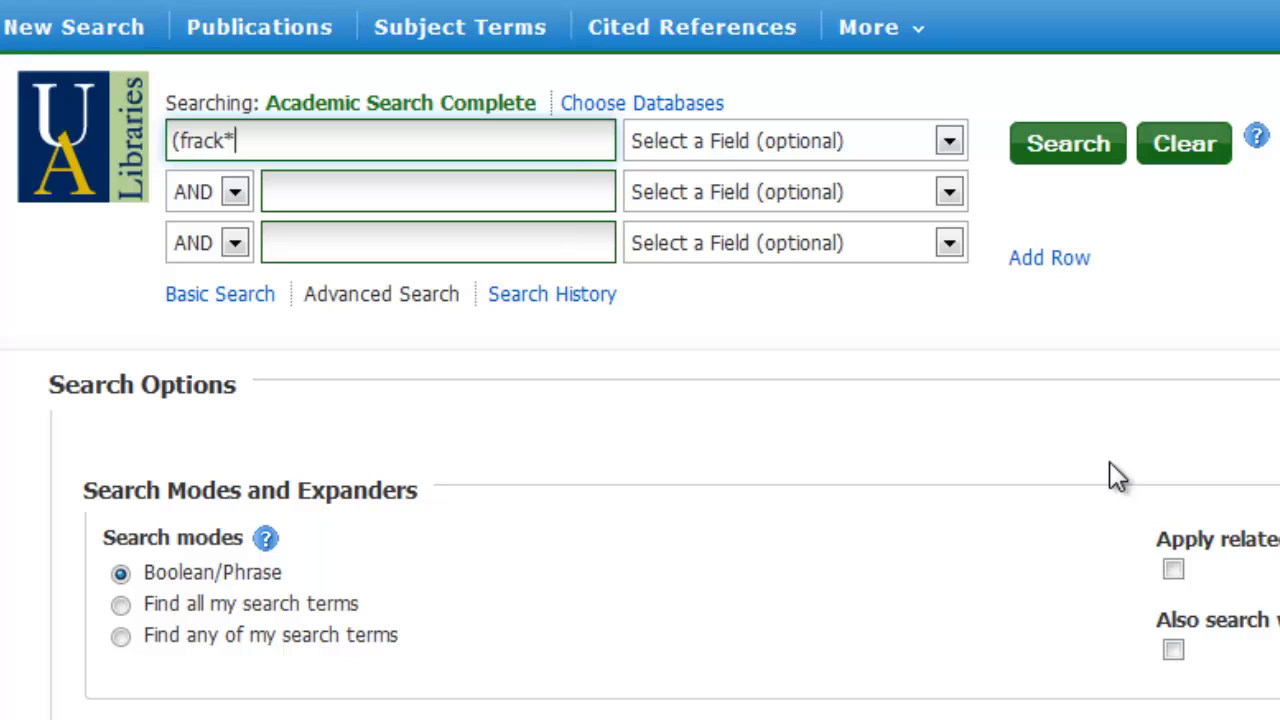
type(" OR hydr")
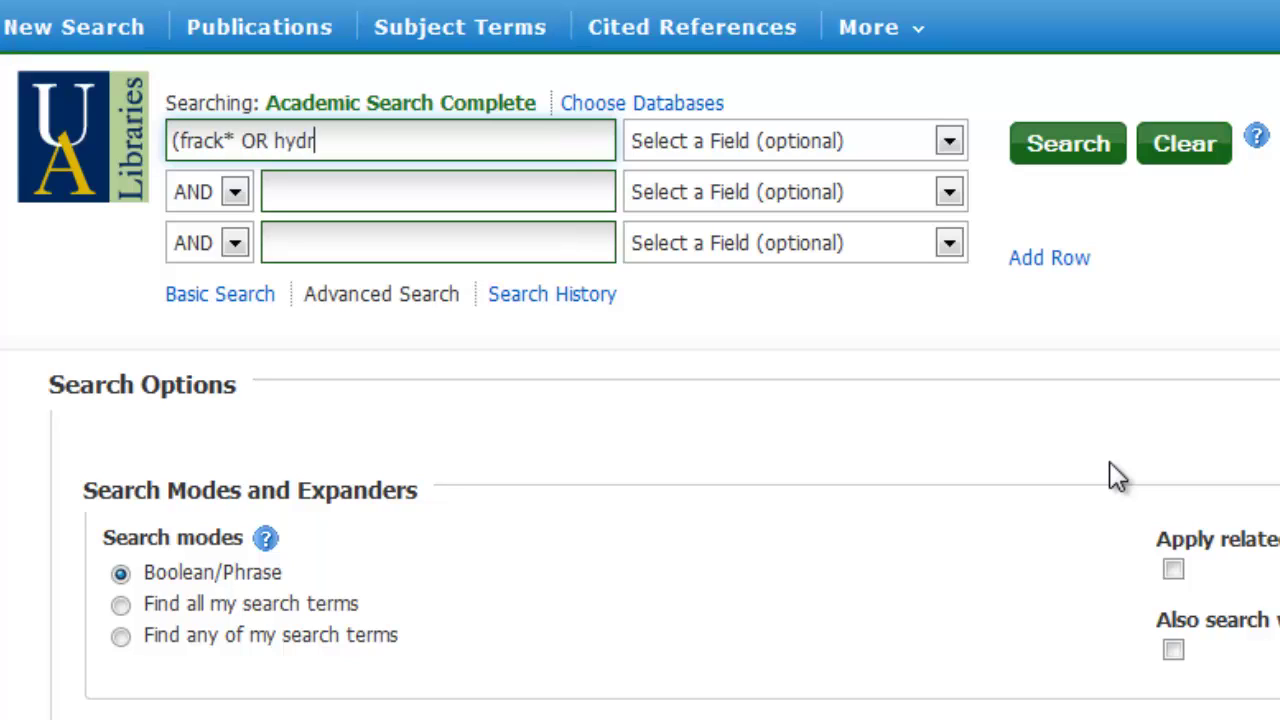
type("aulic frac")
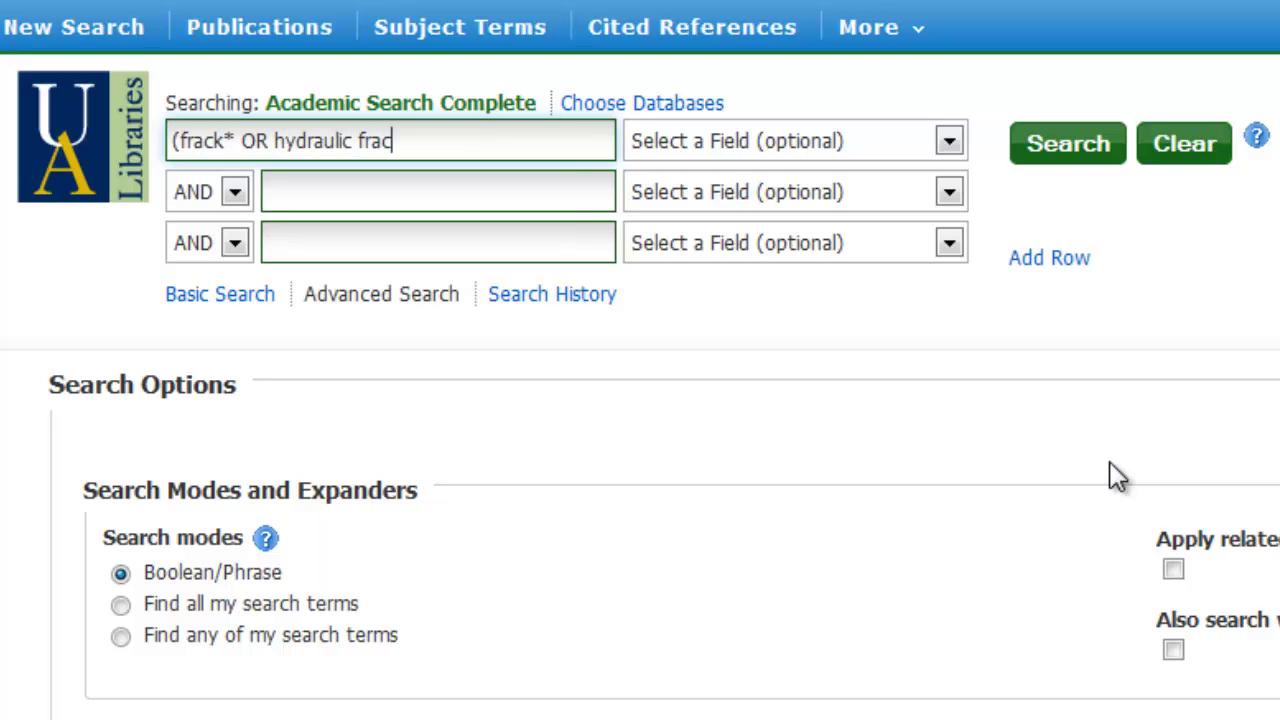
type("tur*\"")
left_click(276, 140)
type("\"")
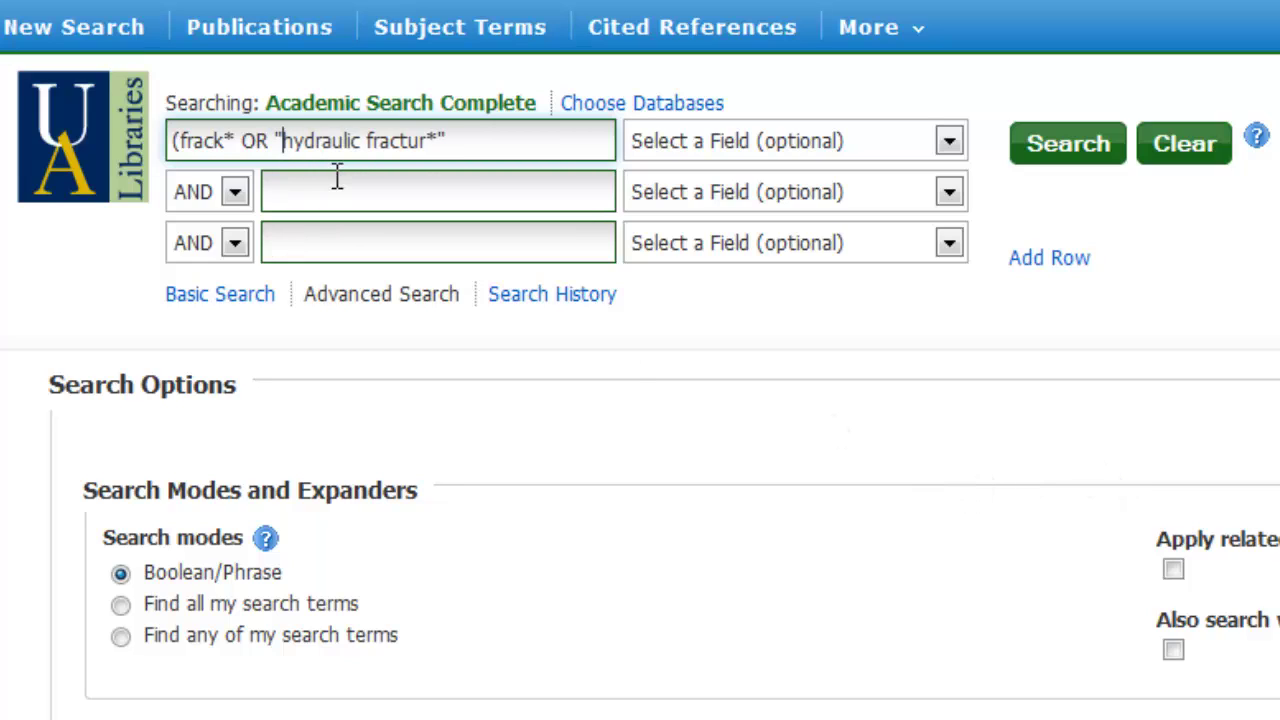
left_click(488, 150)
type("OR shale)")
type("AND")
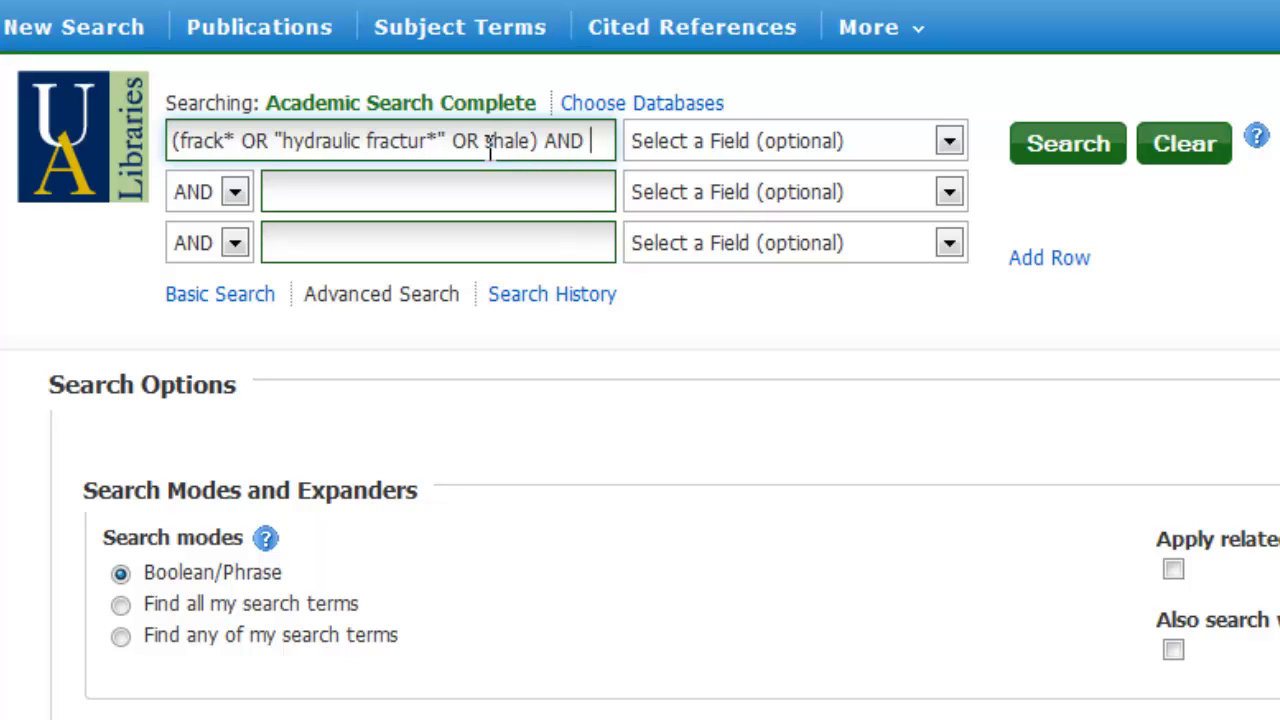
type("(ear")
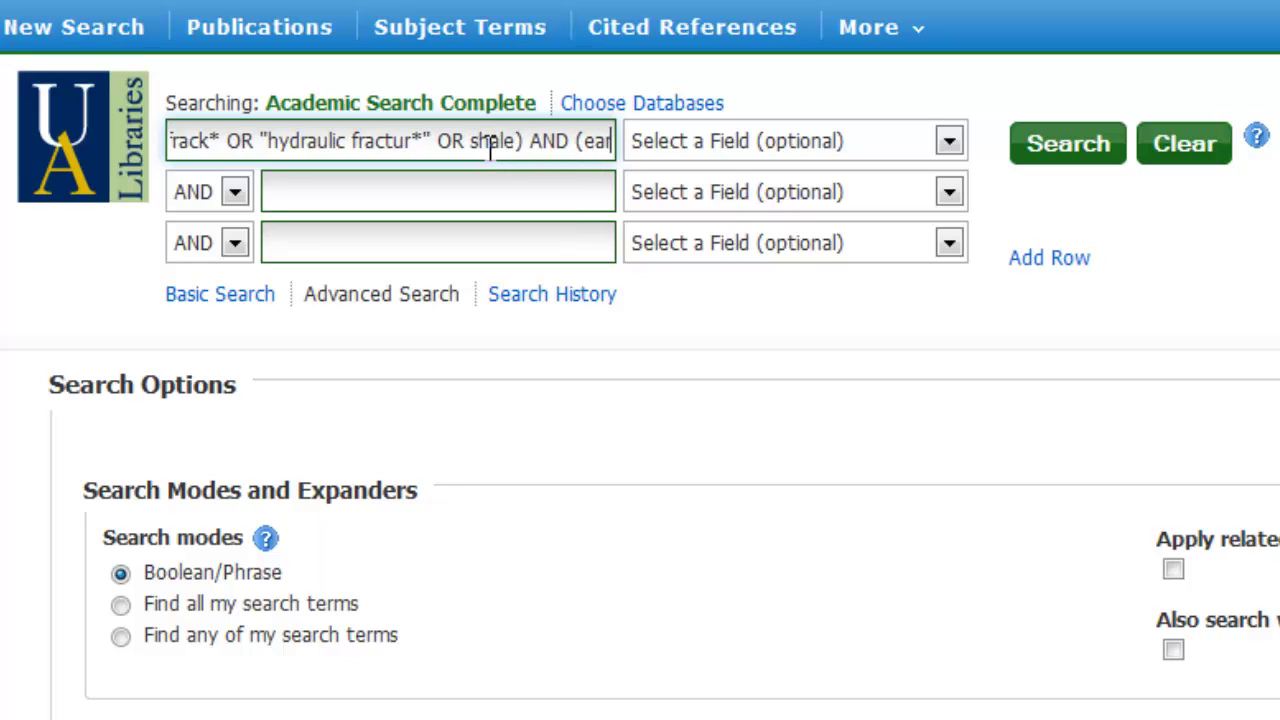
type("thquak")
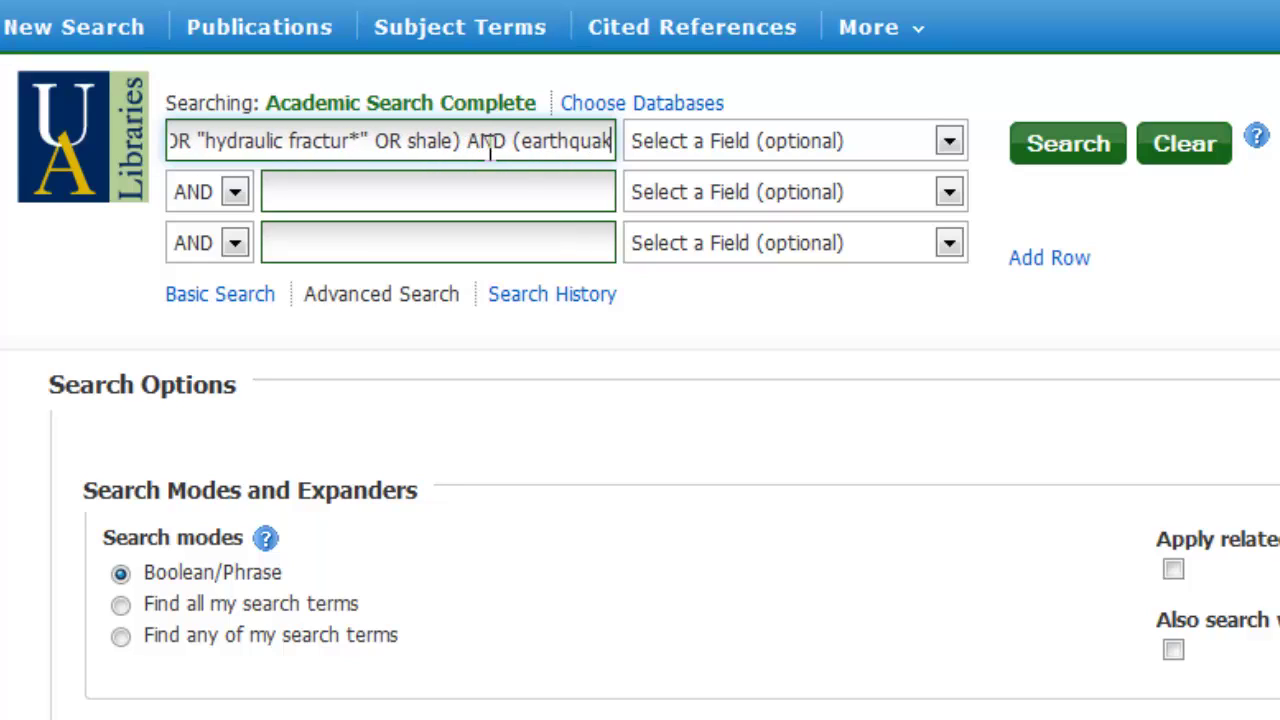
type("e")
type("*")
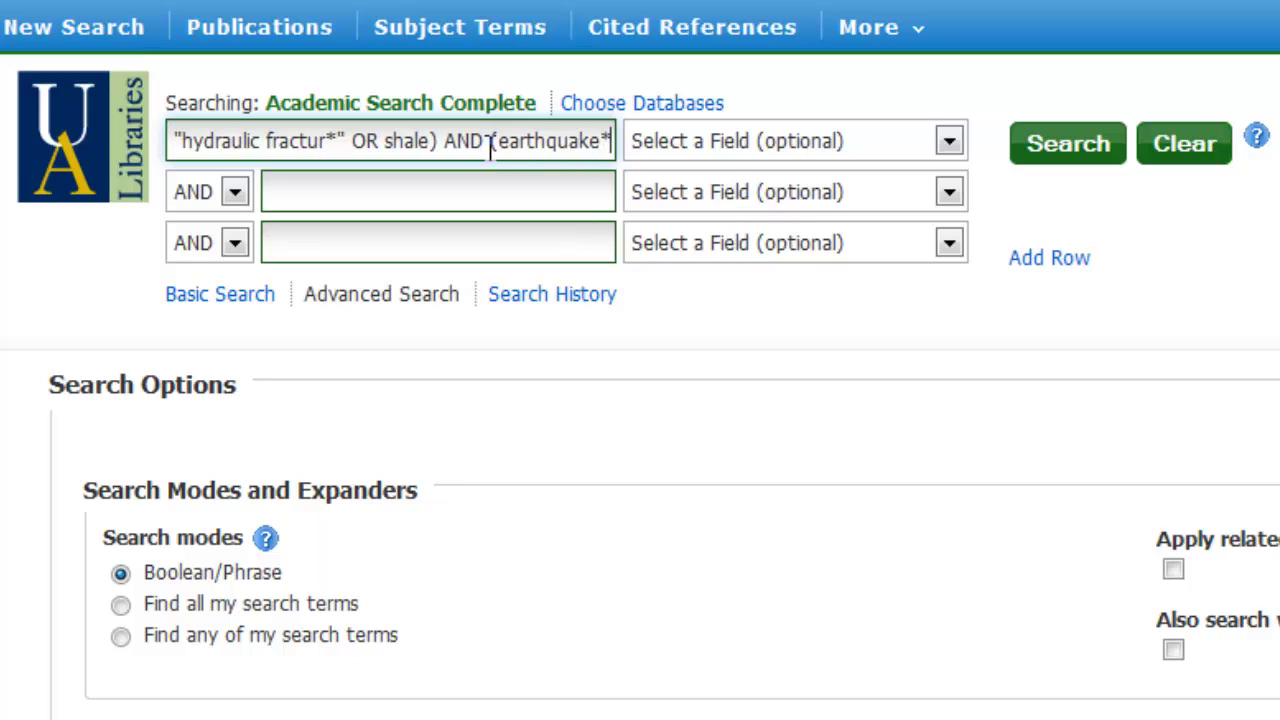
type(" OR quak")
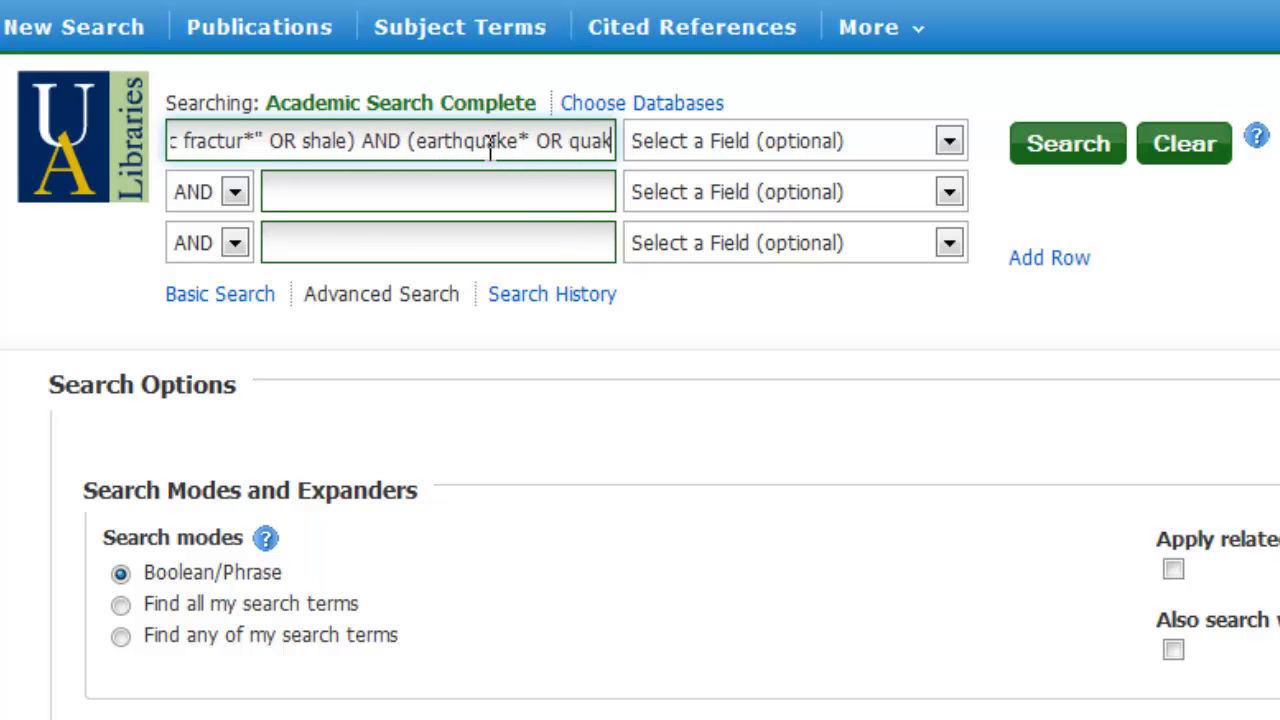
type("e* OR")
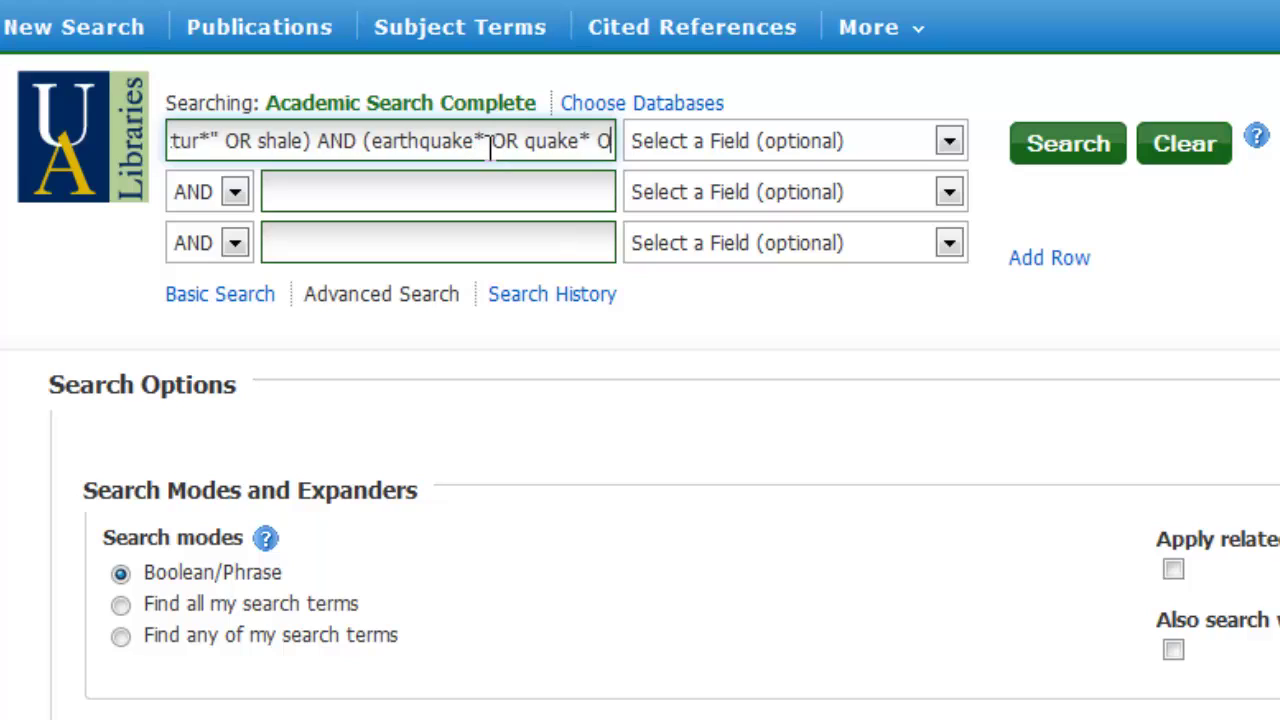
type(" seism")
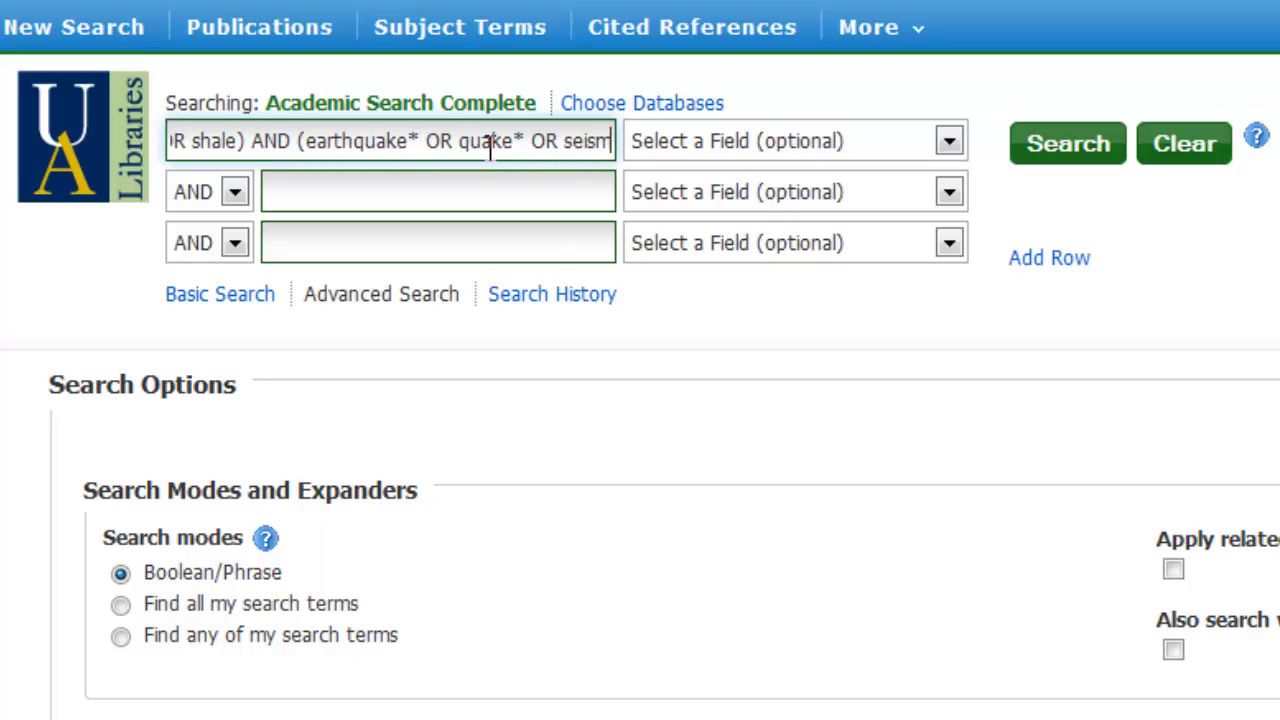
type("*")
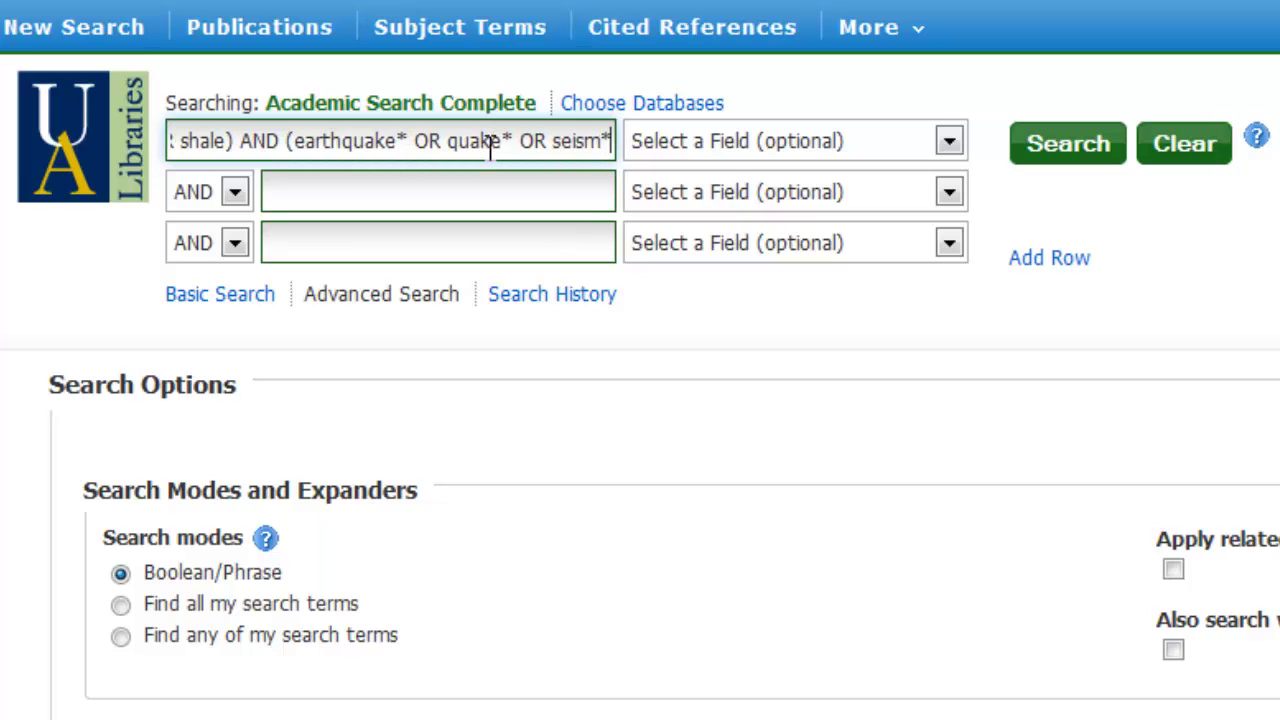
type(")")
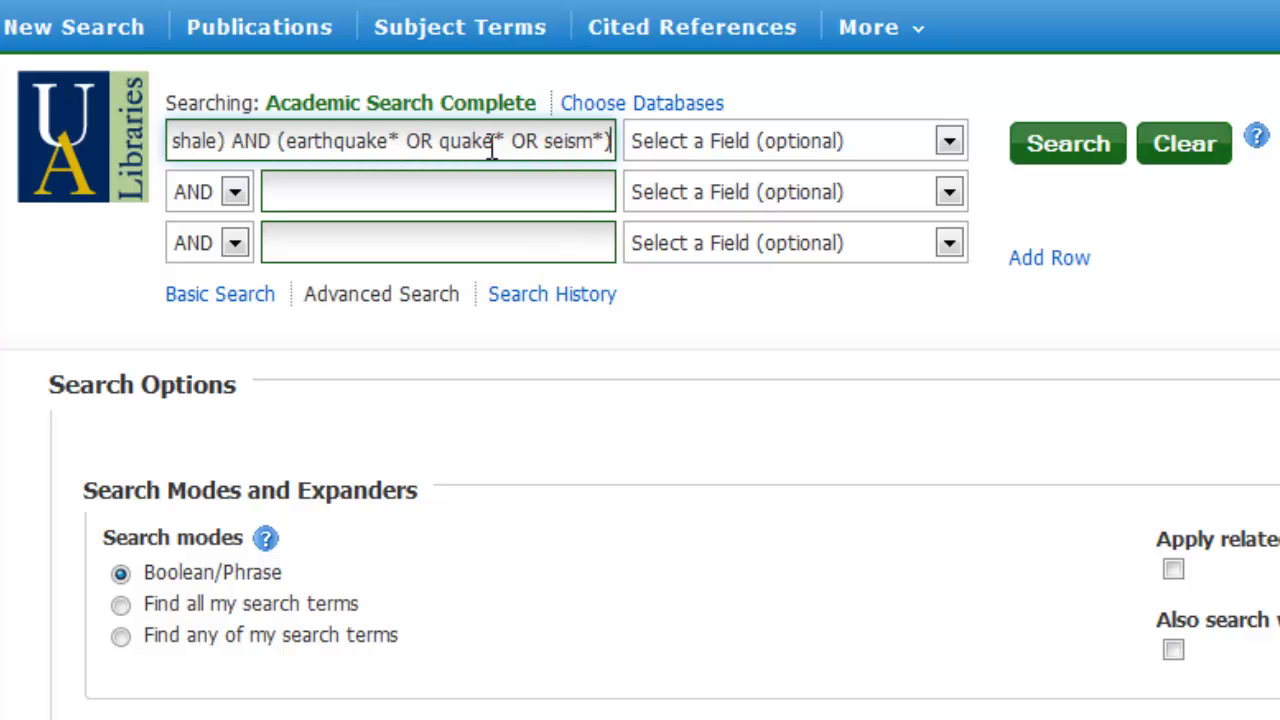
- Limit the first row to TI Title and run the search, returning 34 results
left_click(922, 141)
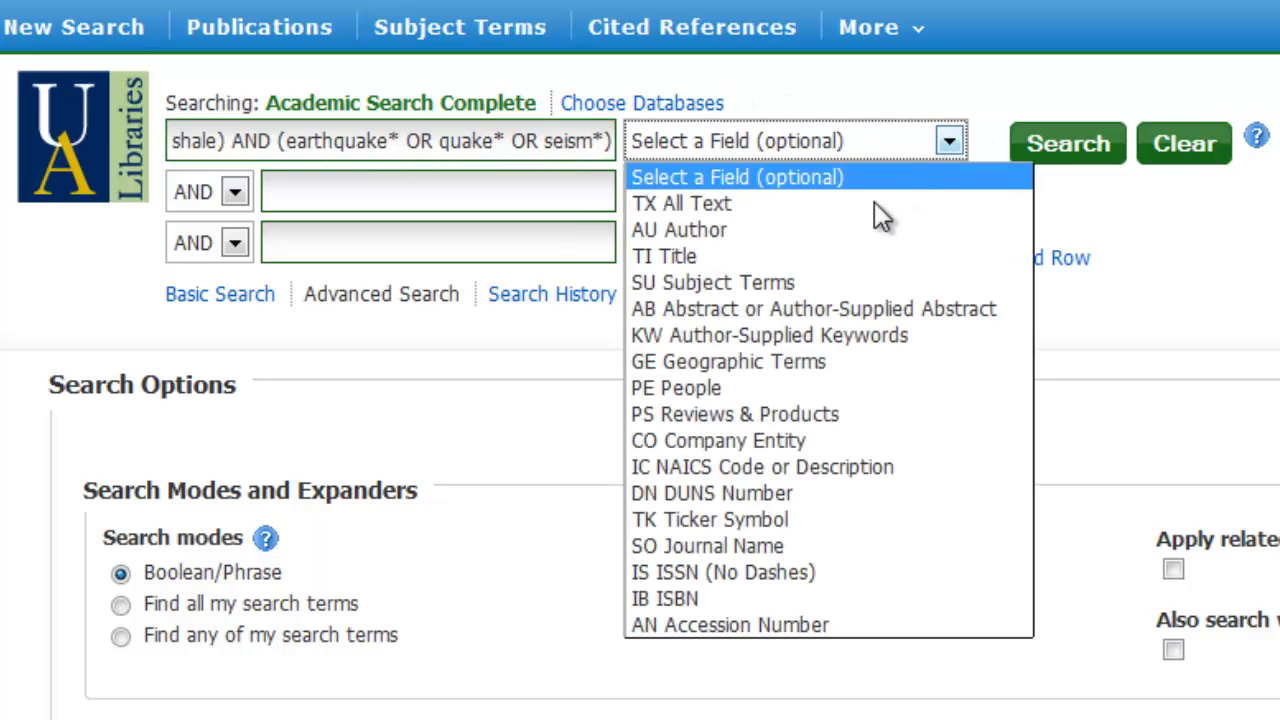
left_click(846, 257)
left_click(1037, 150)
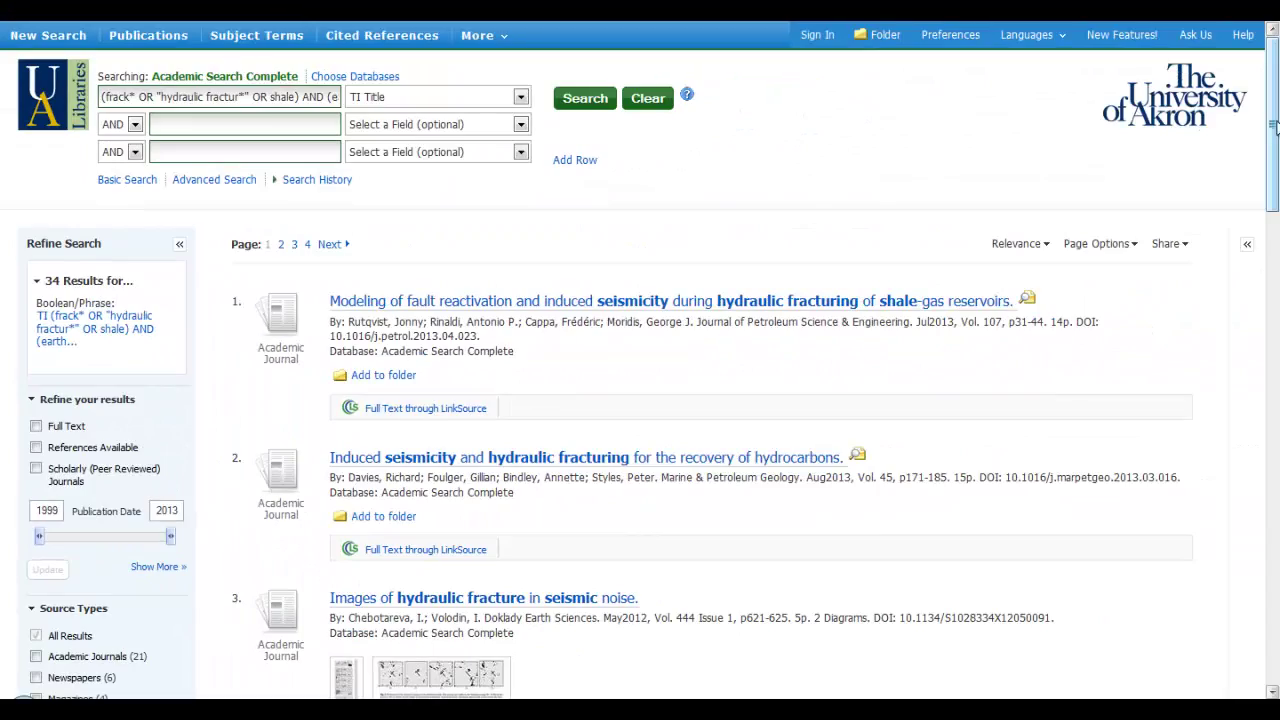
scroll(1272, 138, "down", 1)
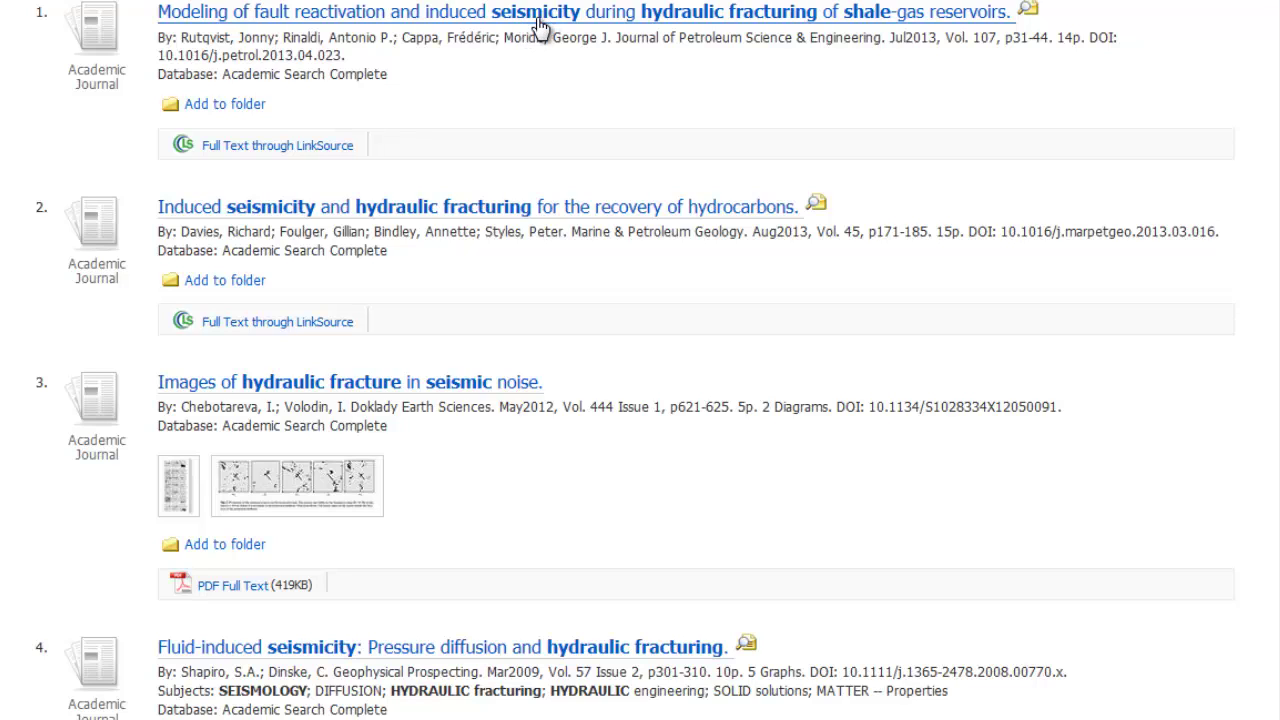
scroll(640, 360, "down", 3)
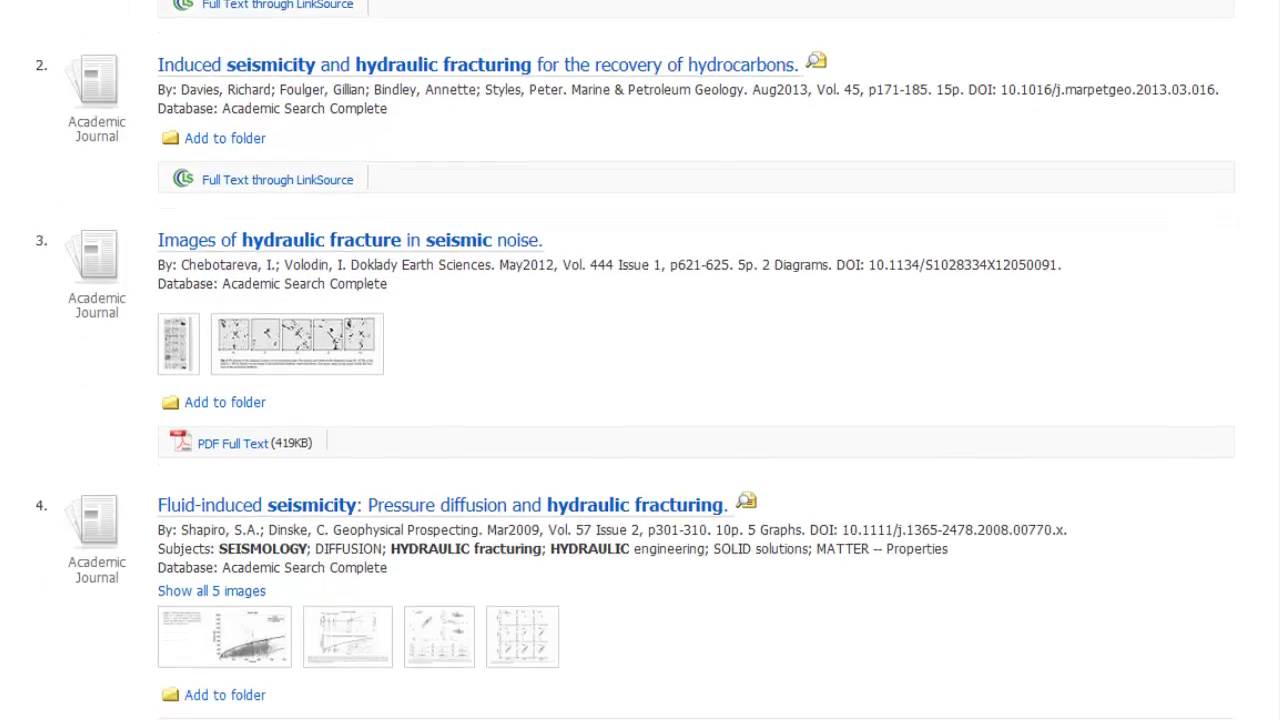
scroll(640, 360, "down", 7)
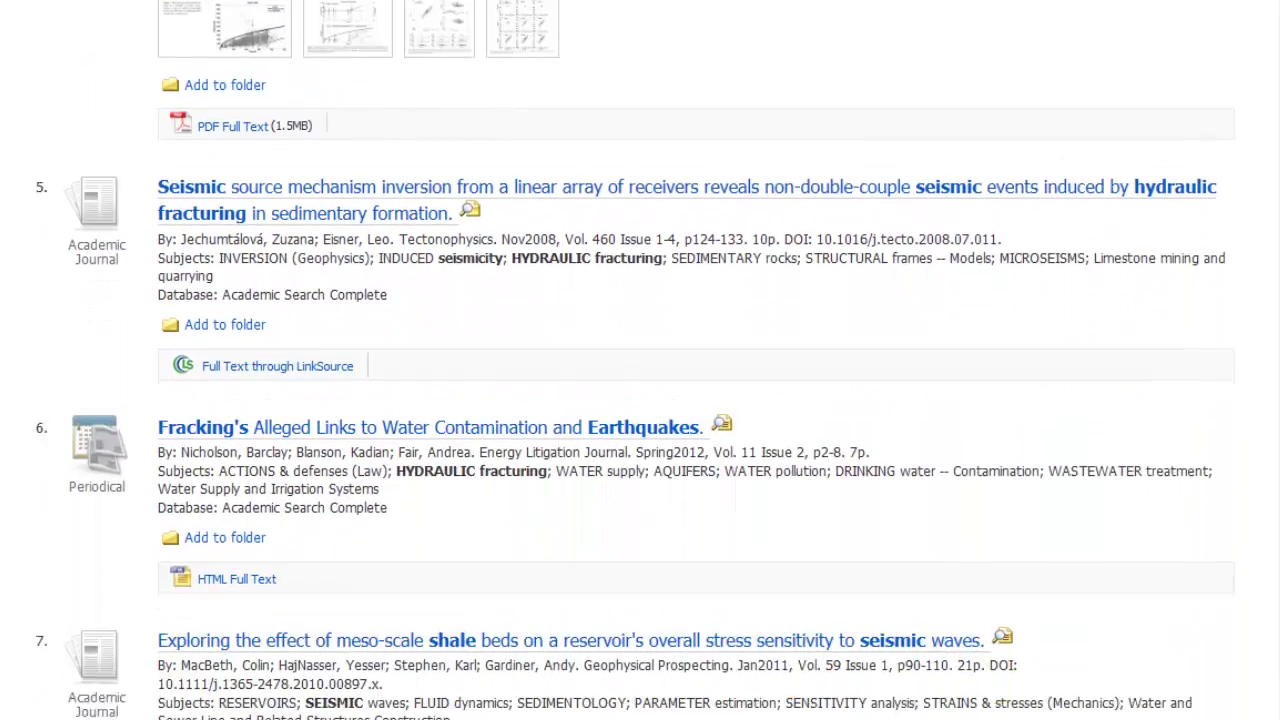
scroll(640, 360, "down", 1)
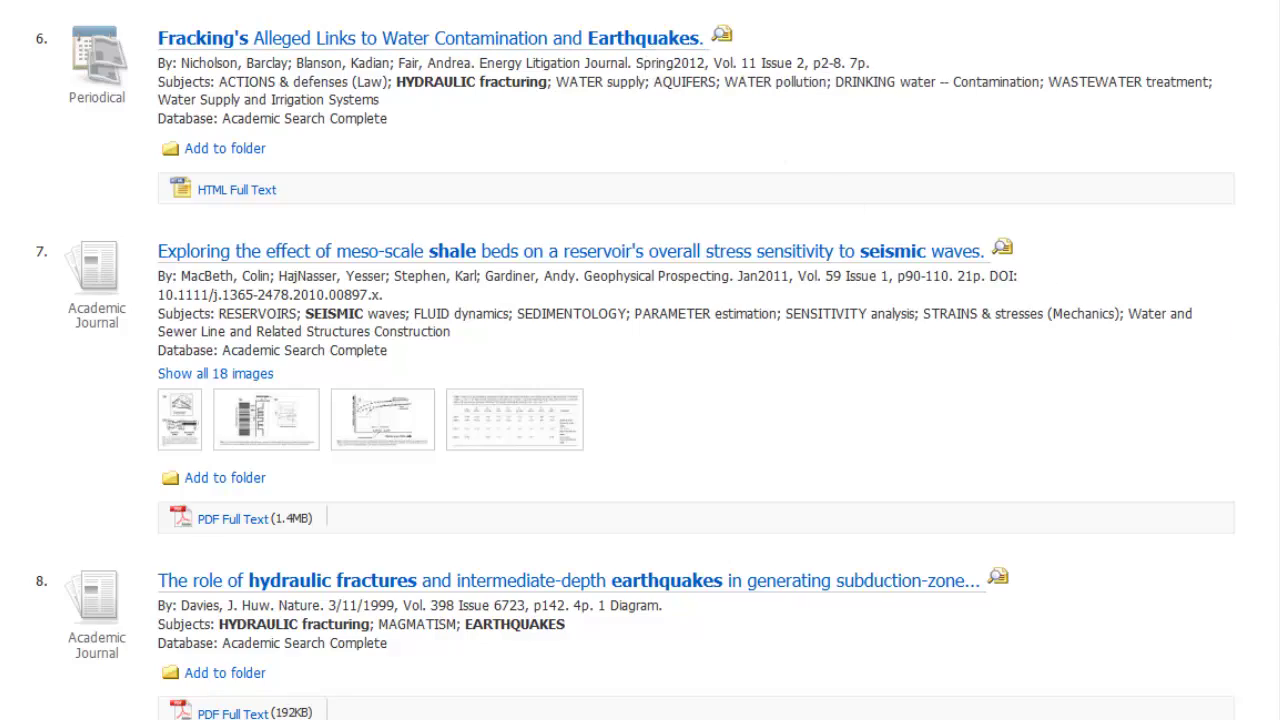
scroll(640, 360, "down", 5)
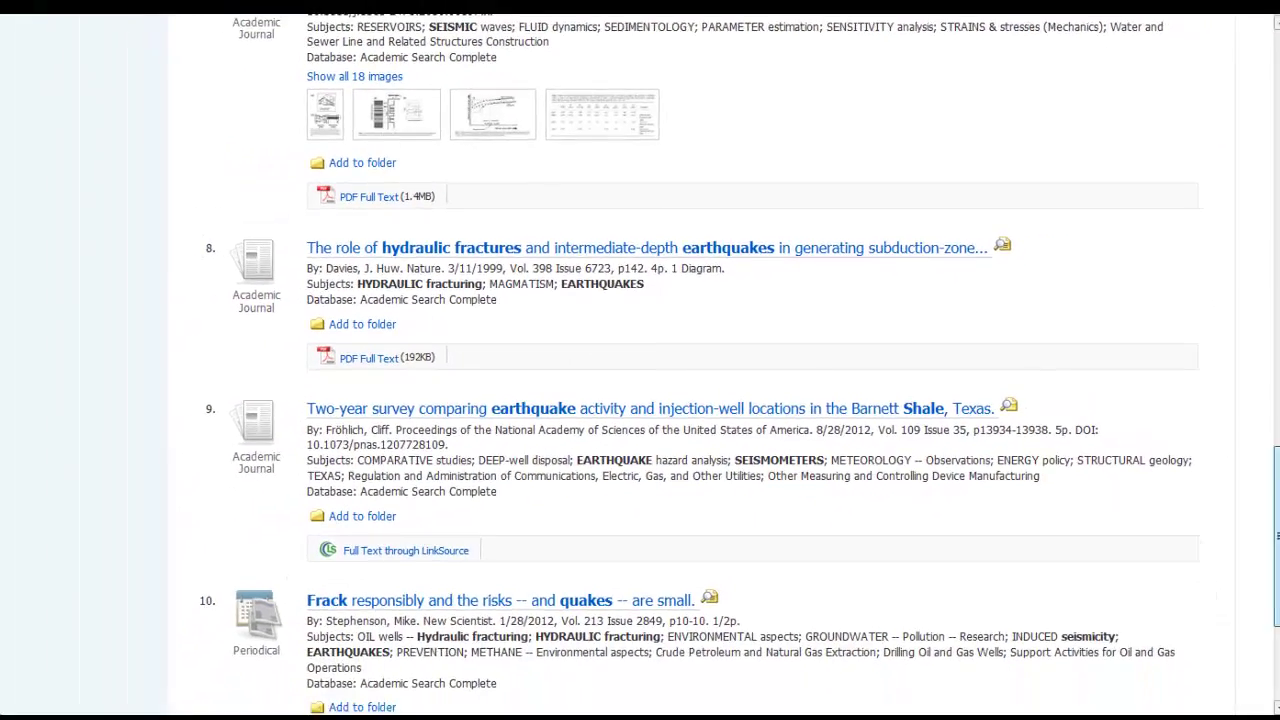
scroll(1275, 148, "up", 10)
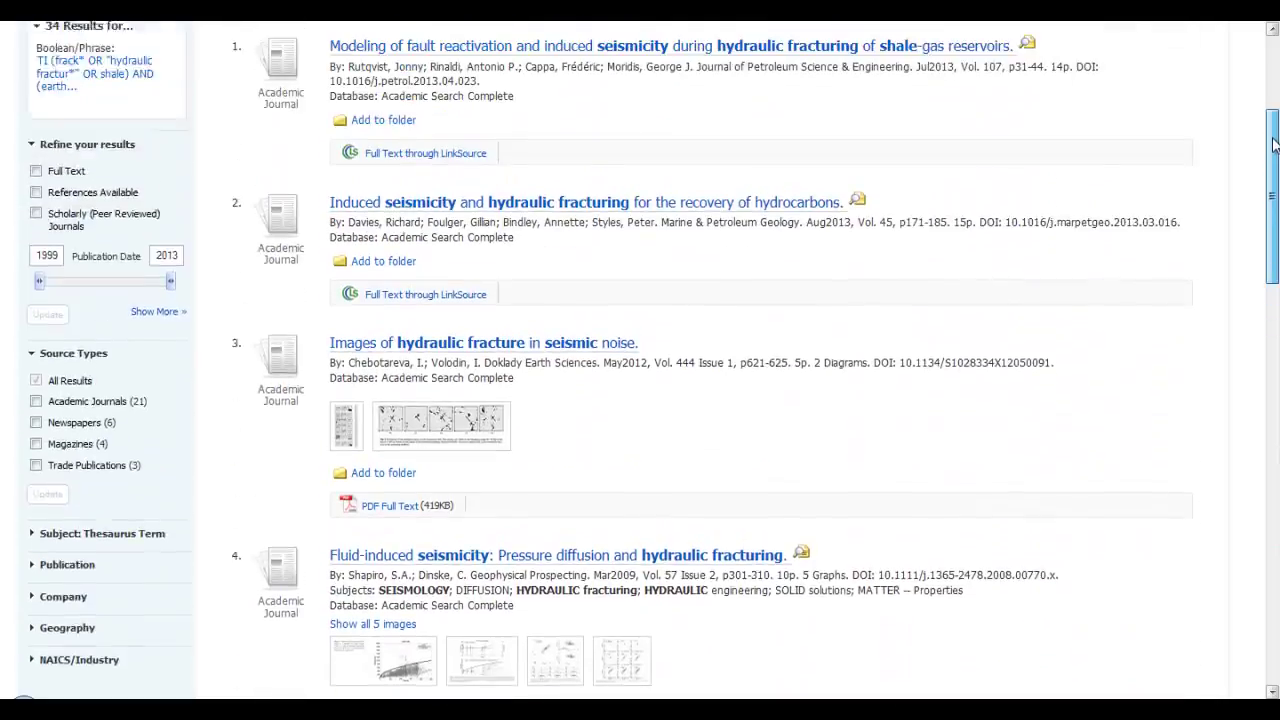
scroll(1275, 148, "up", 3)
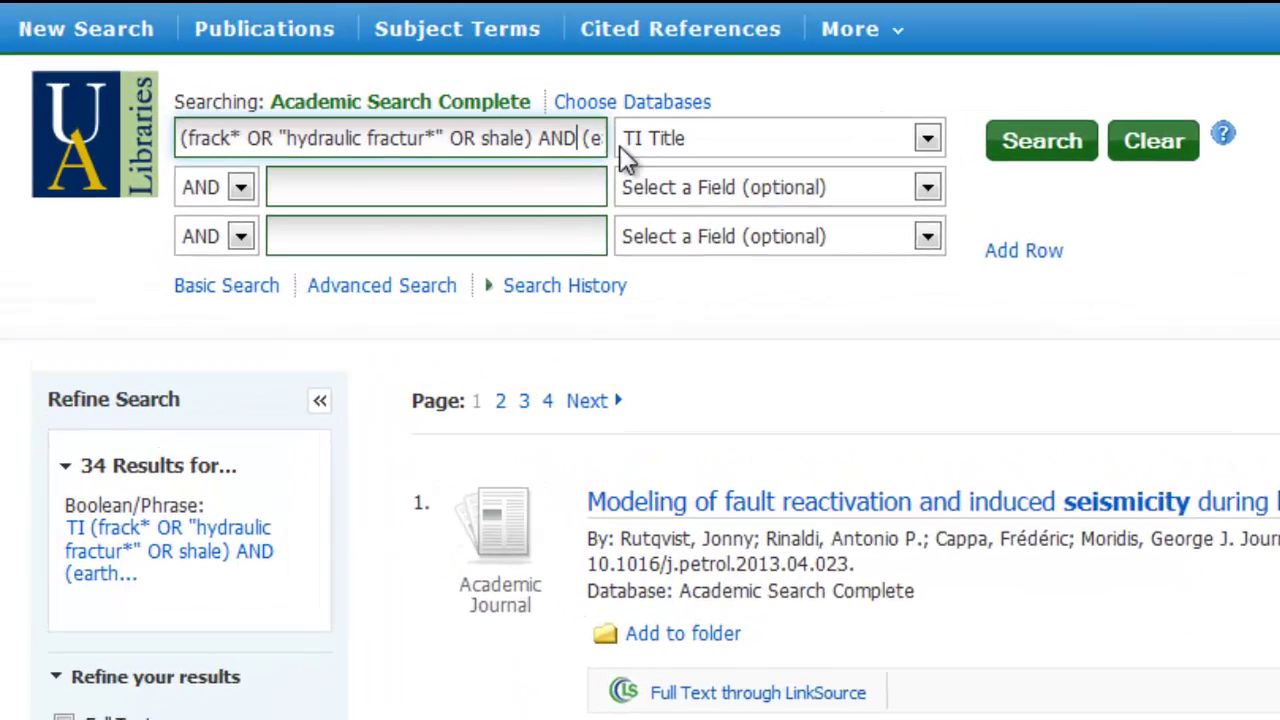
- Append AND (Ohio OR midwest*) to the query and run the search, narrowing to 2 results
key("Right")
key("Right")
key("Right")
key("Right")
key("Right")
key("Right")
key("Right")
key("Right")
key("Right")
key("Right")
key("Right")
key("Right")
key("Right")
key("Right")
key("Right")
key("Right")
key("Right")
key("Right")
key("Right")
key("Right")
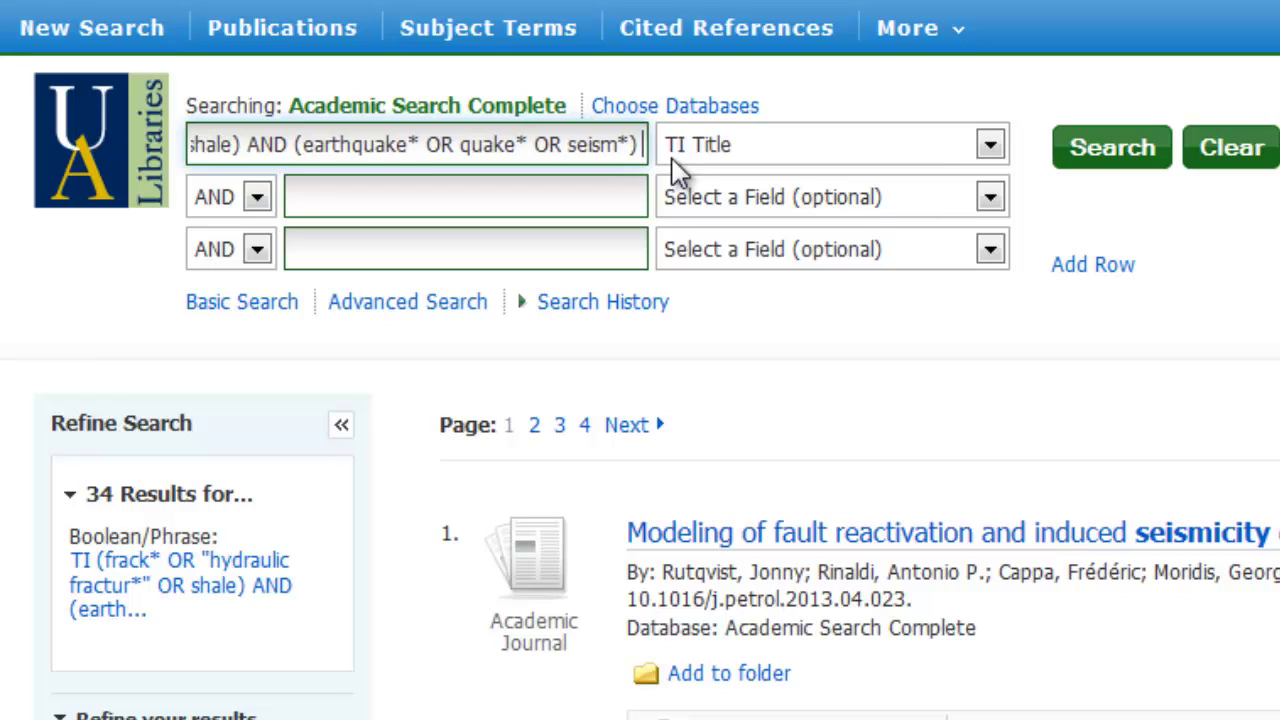
type("AND")
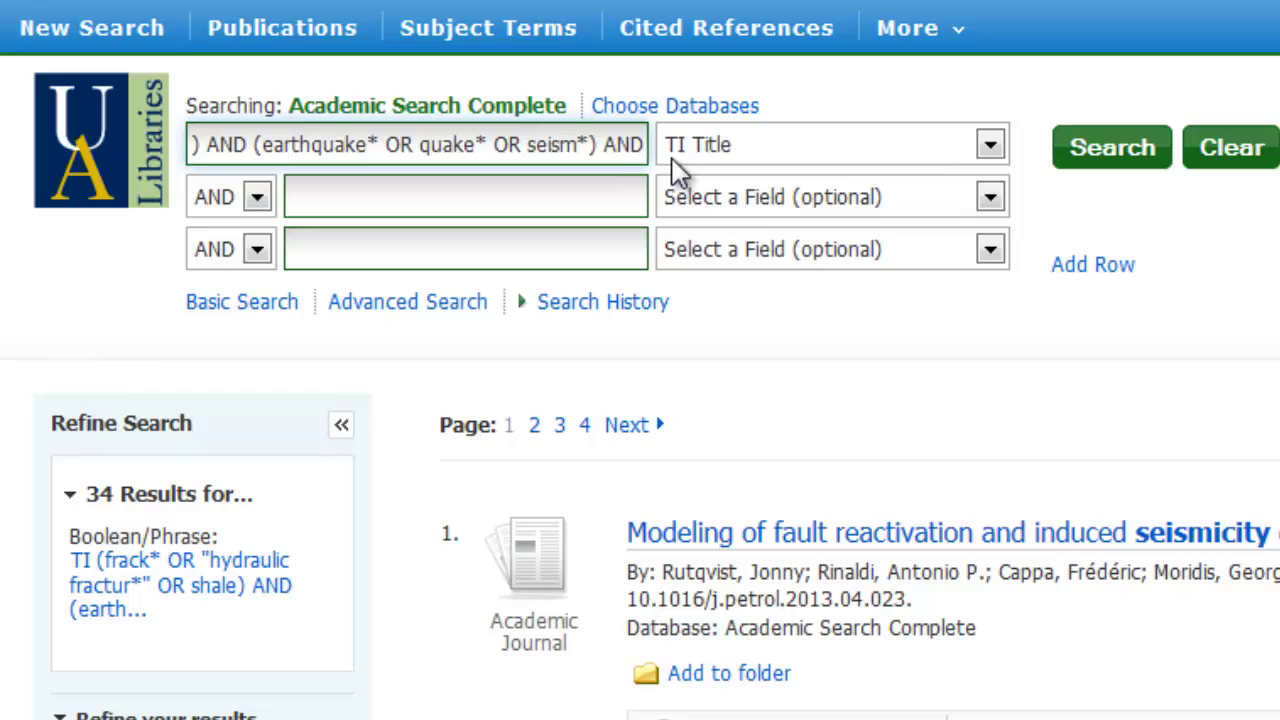
type(" (")
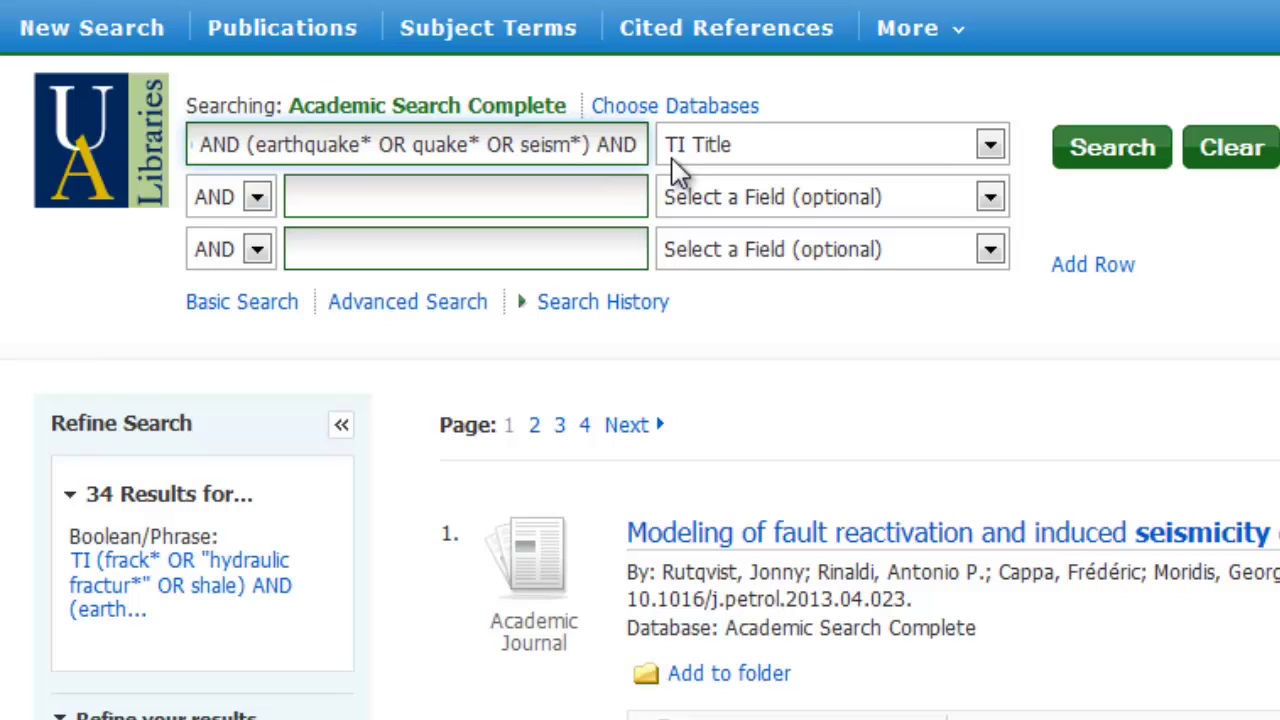
type("O")
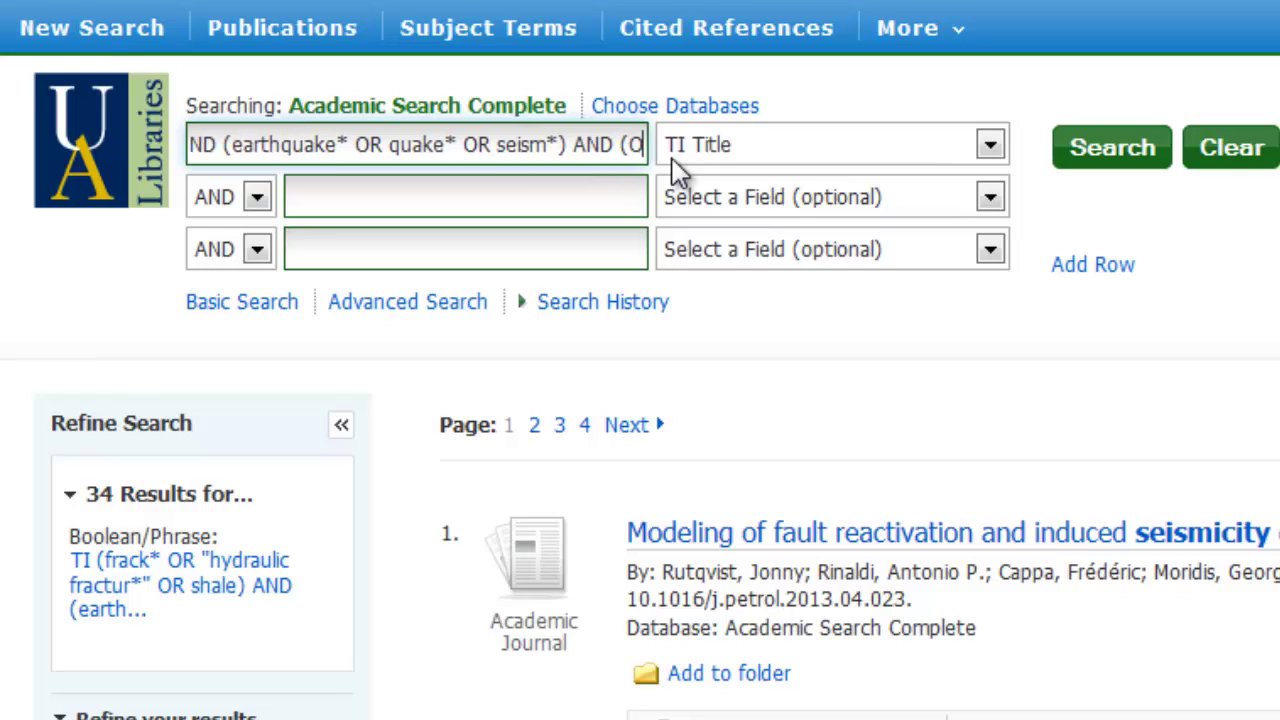
type("hio OR midwest")
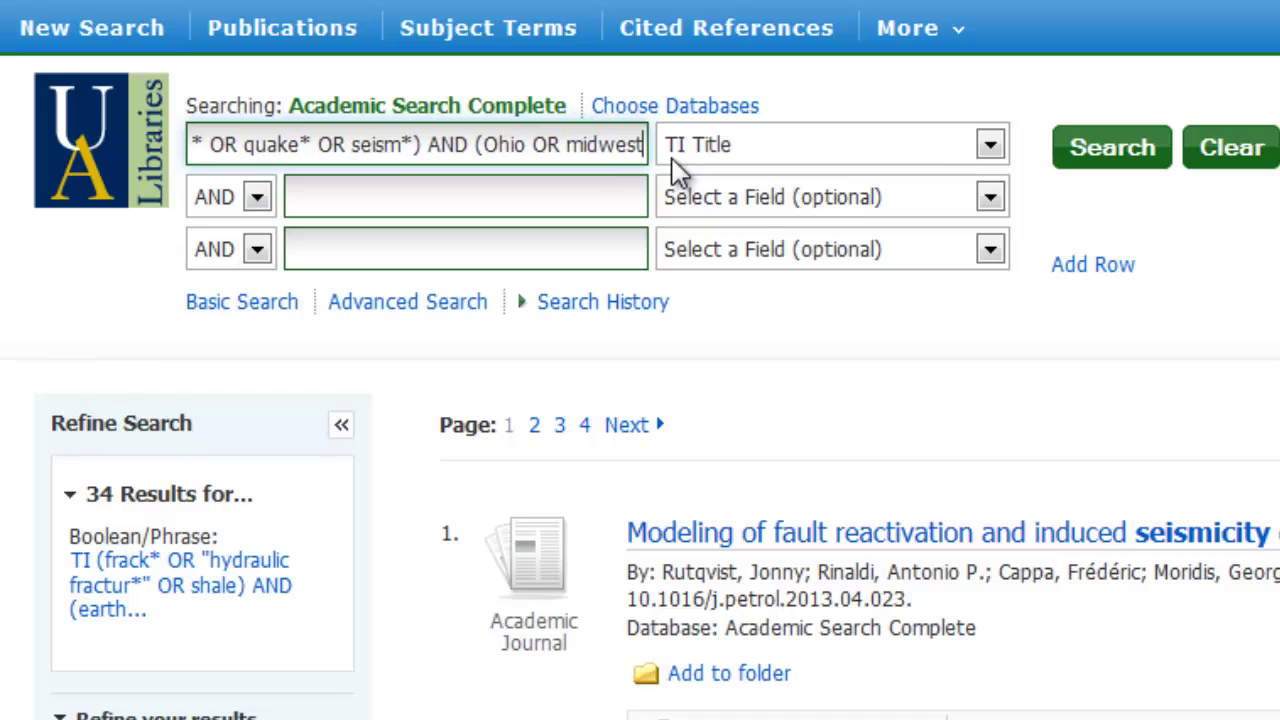
type("*")
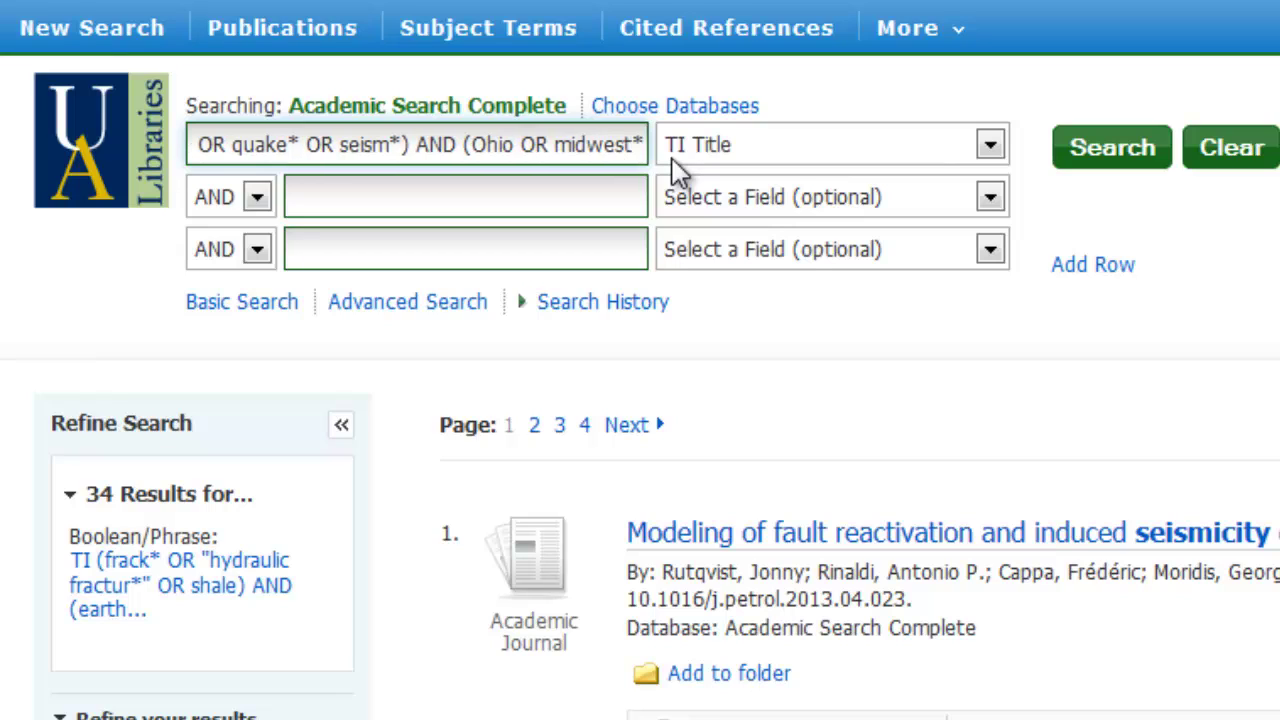
type(")")
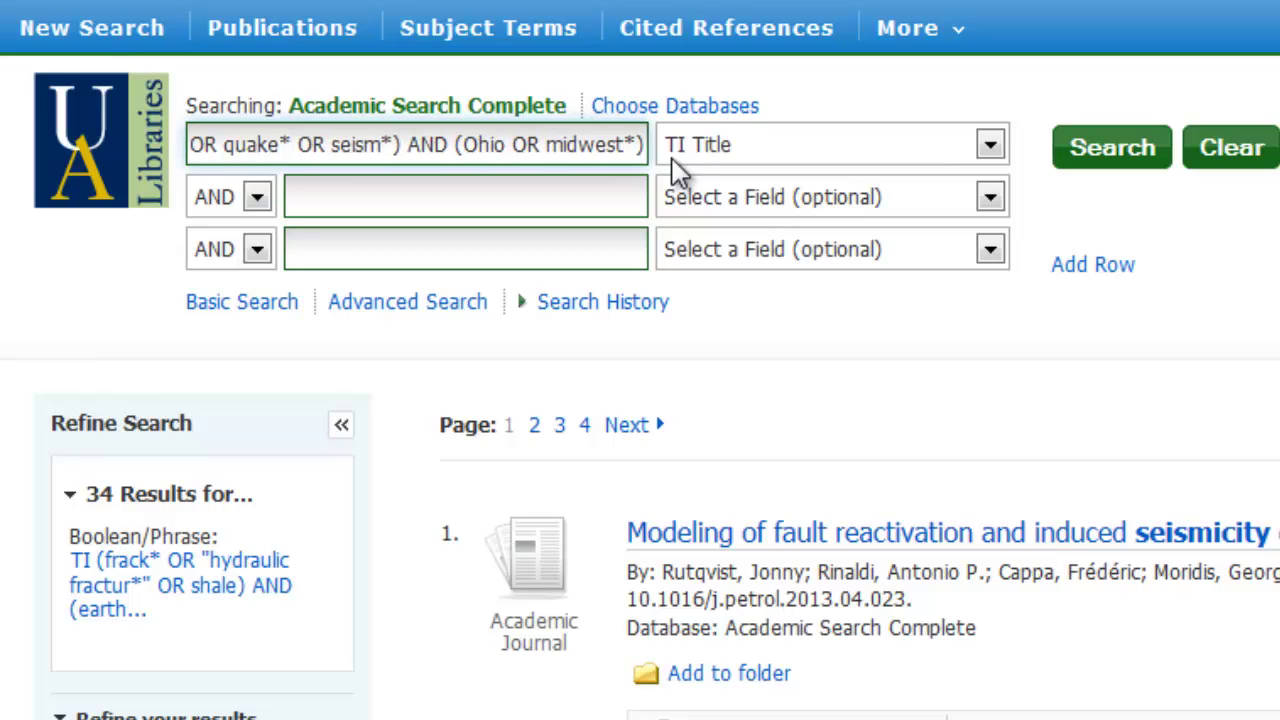
left_click(1140, 155)
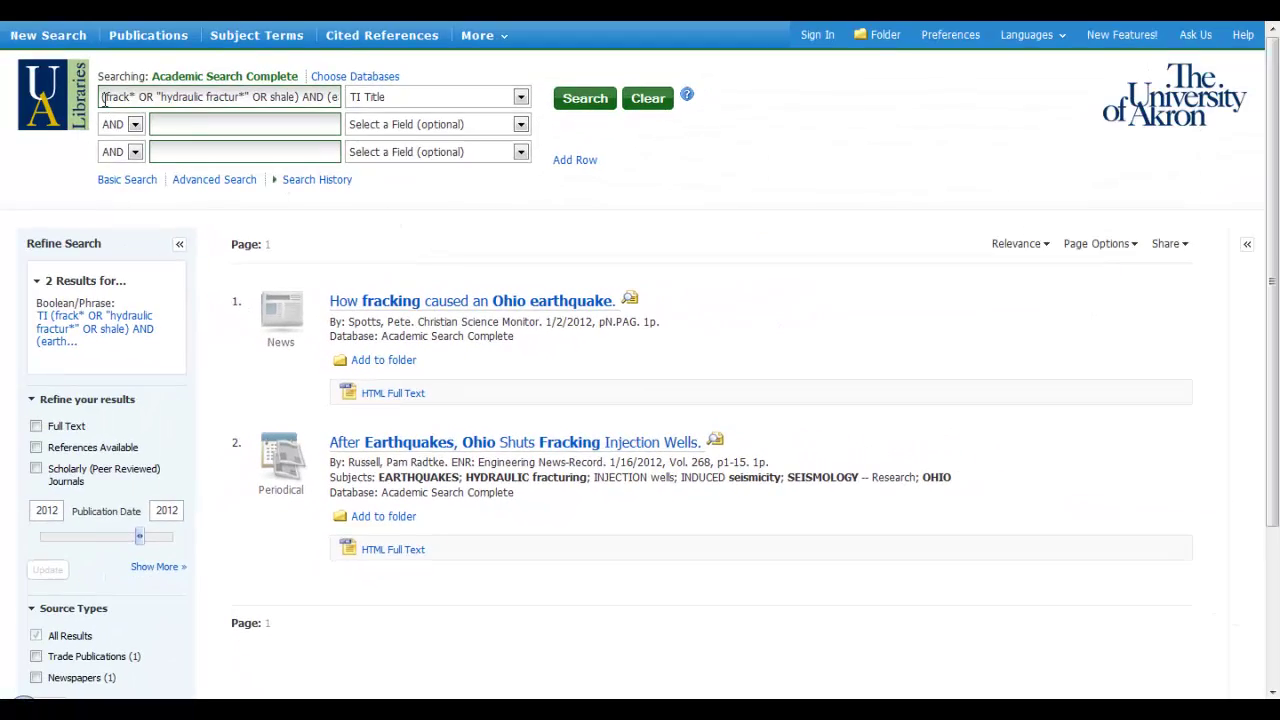
- Select the whole query, rerun the title search, then clear all search rows and field limits
left_click_drag(102, 97, 367, 97)
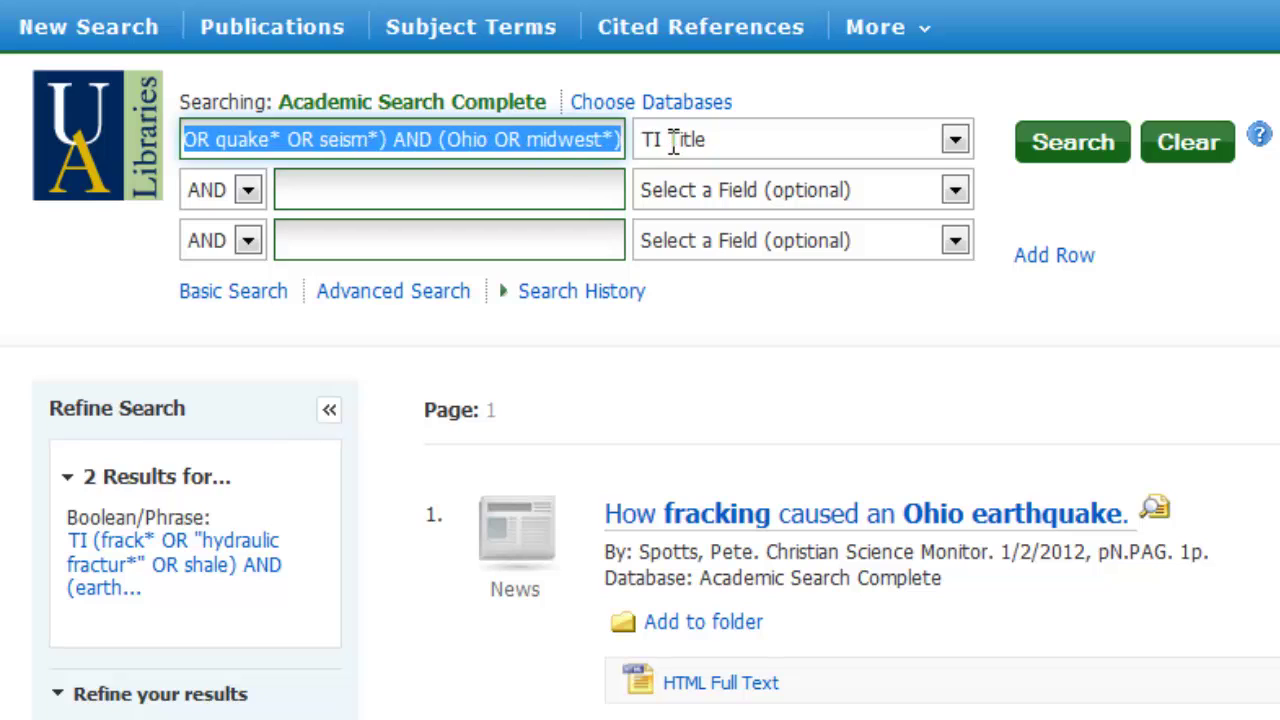
left_click(1054, 150)
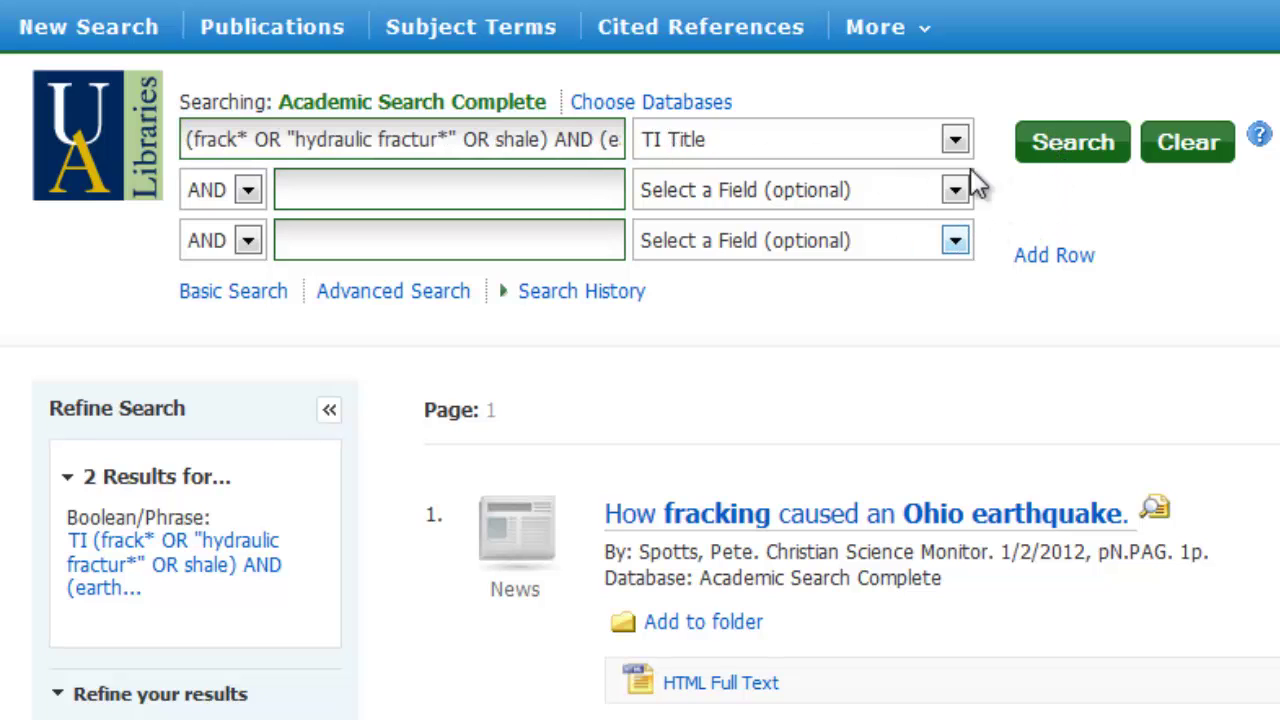
left_click(1171, 143)
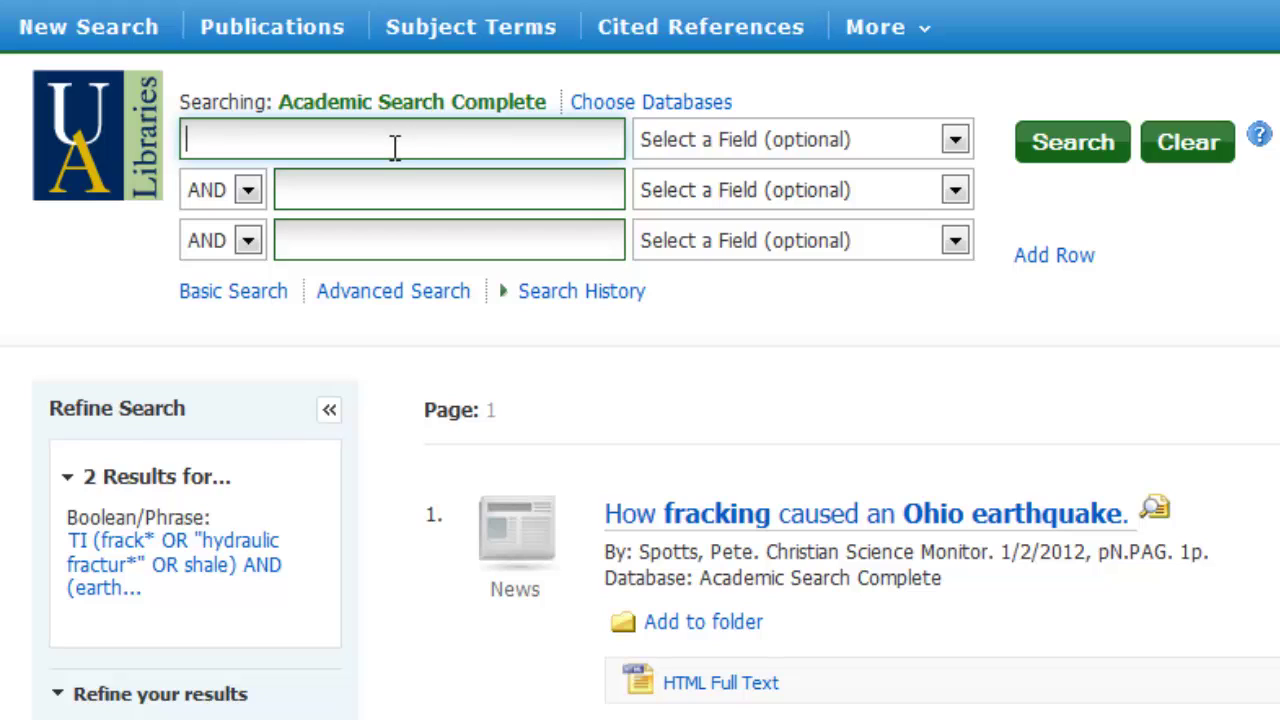
- Paste the earlier query into row one and trim it to frack* OR "hydraulic fractur*" OR shale
left_click(386, 192)
left_click(386, 241)
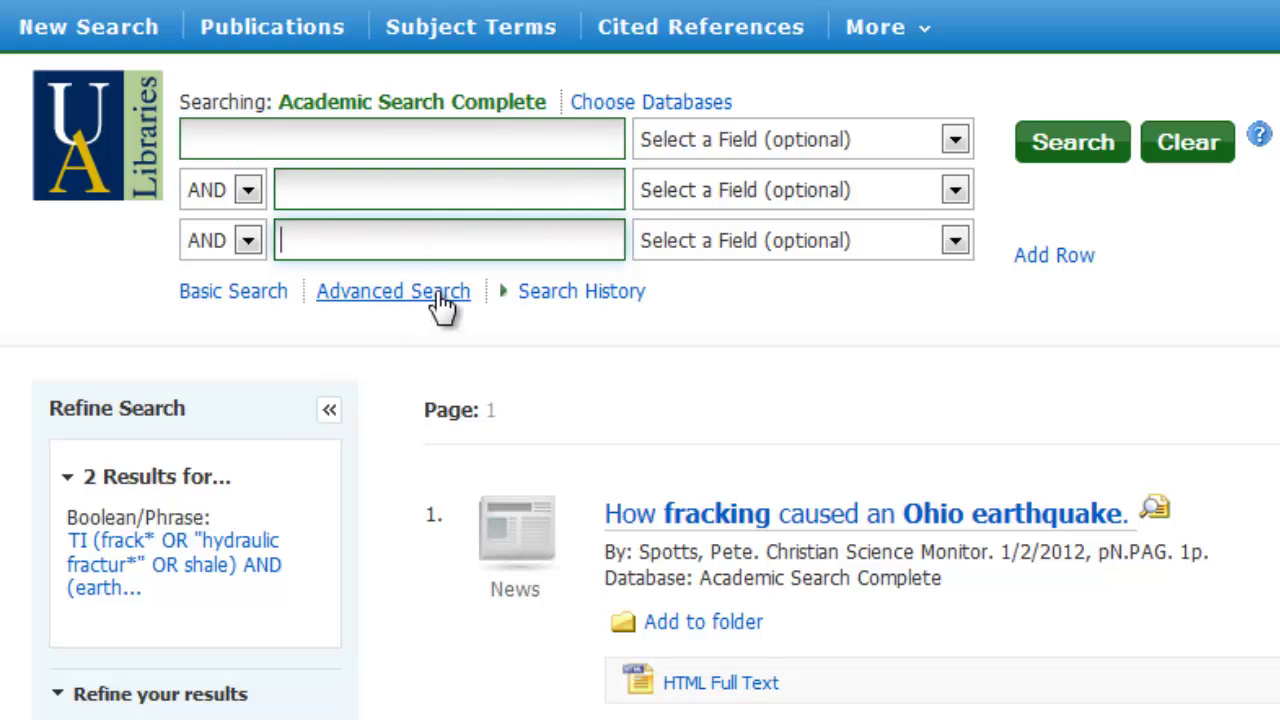
left_click(344, 136)
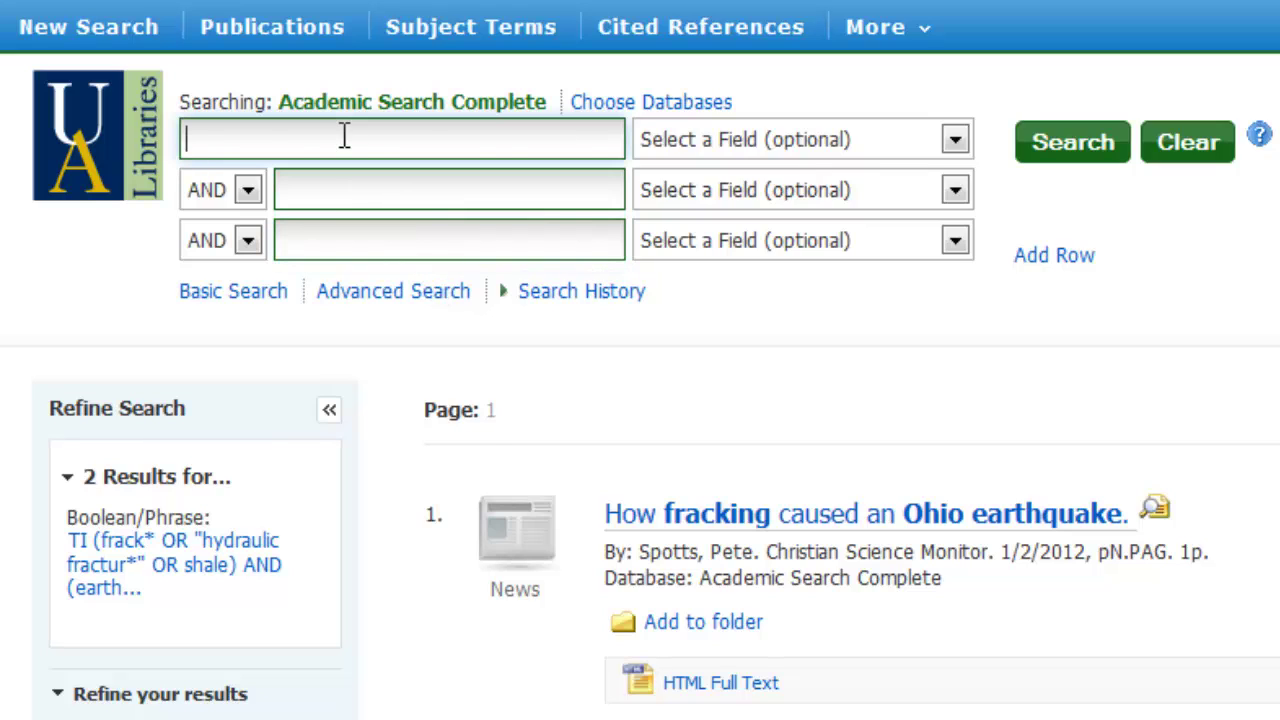
type("OR quake* OR seism*) AND (Ohio OR midwest*)")
left_click_drag(391, 139, 829, 137)
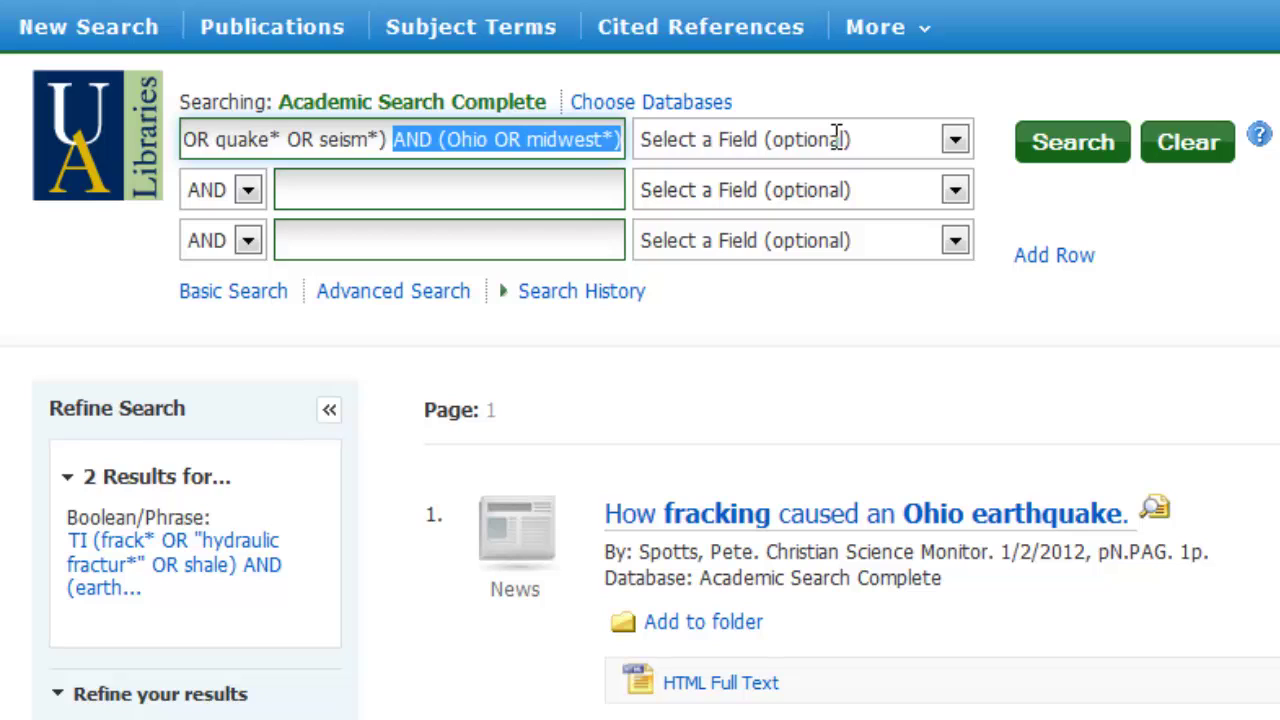
key("Delete")
key("Home")
key("BackSpace")
key("BackSpace")
key("BackSpace")
key("BackSpace")
key("BackSpace")
key("BackSpace")
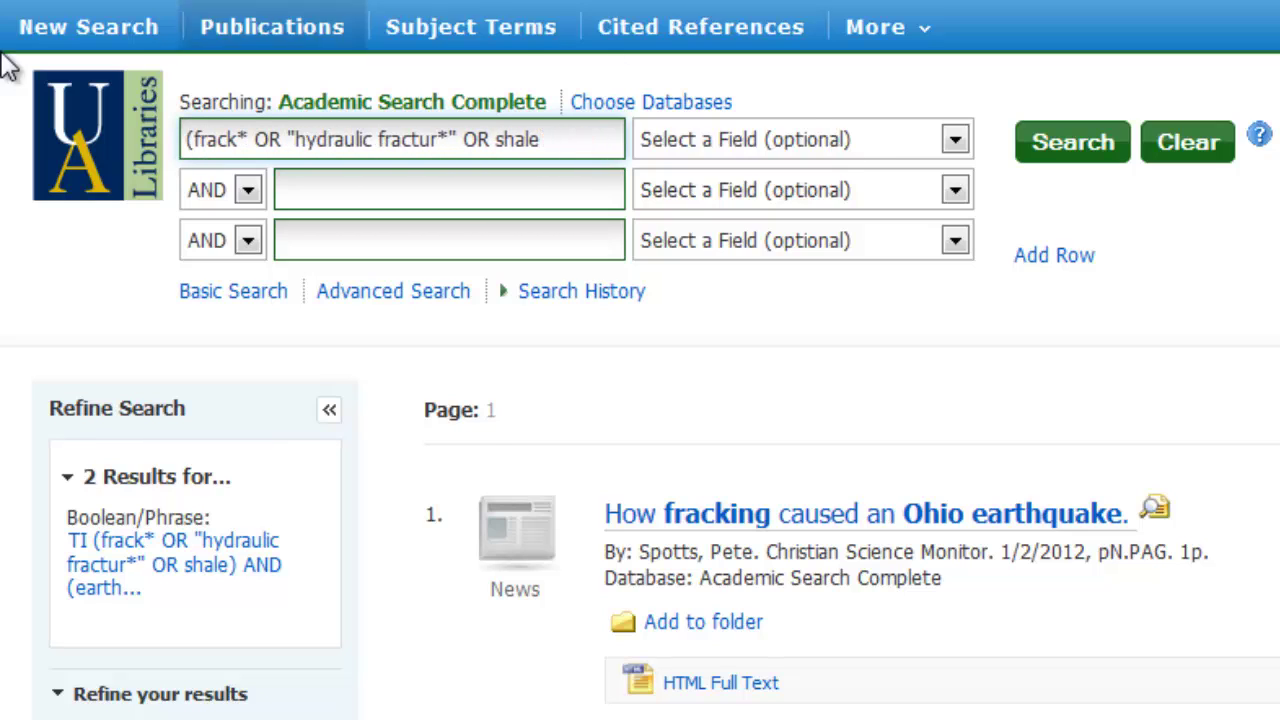
left_click_drag(192, 139, 173, 139)
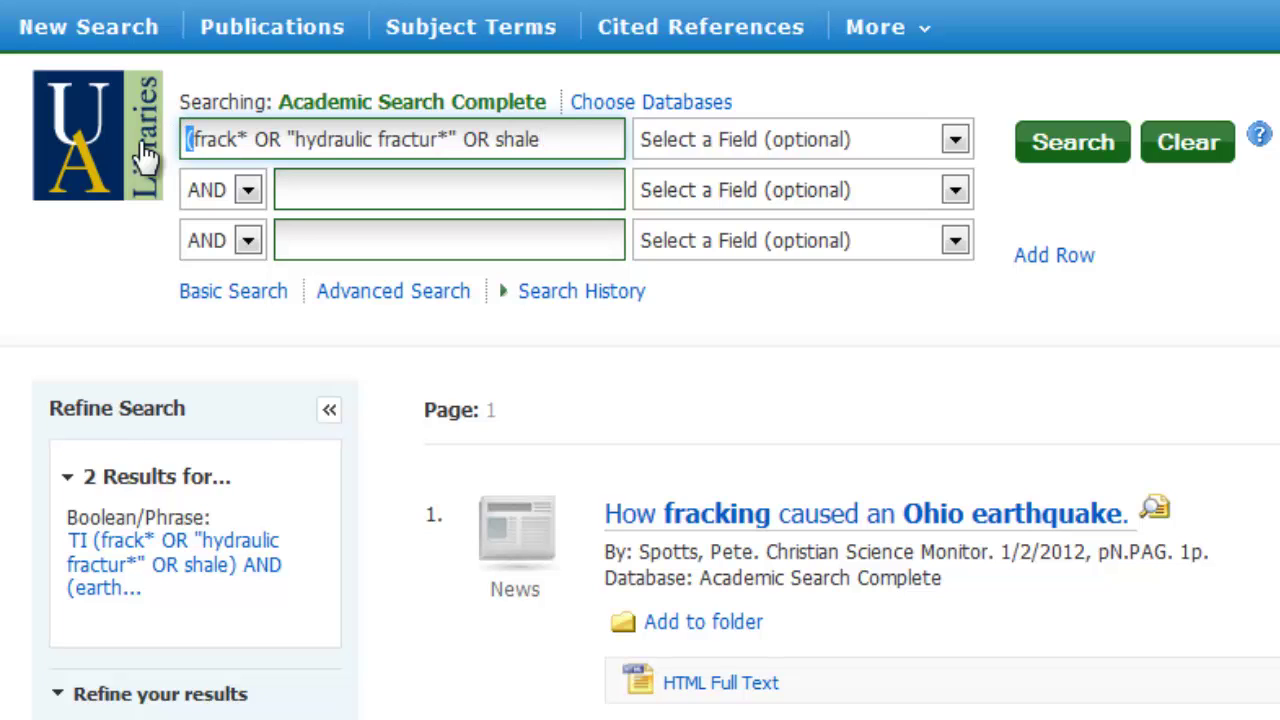
key("Delete")
- Limit row one's fracking terms to the TI Title field
left_click(677, 136)
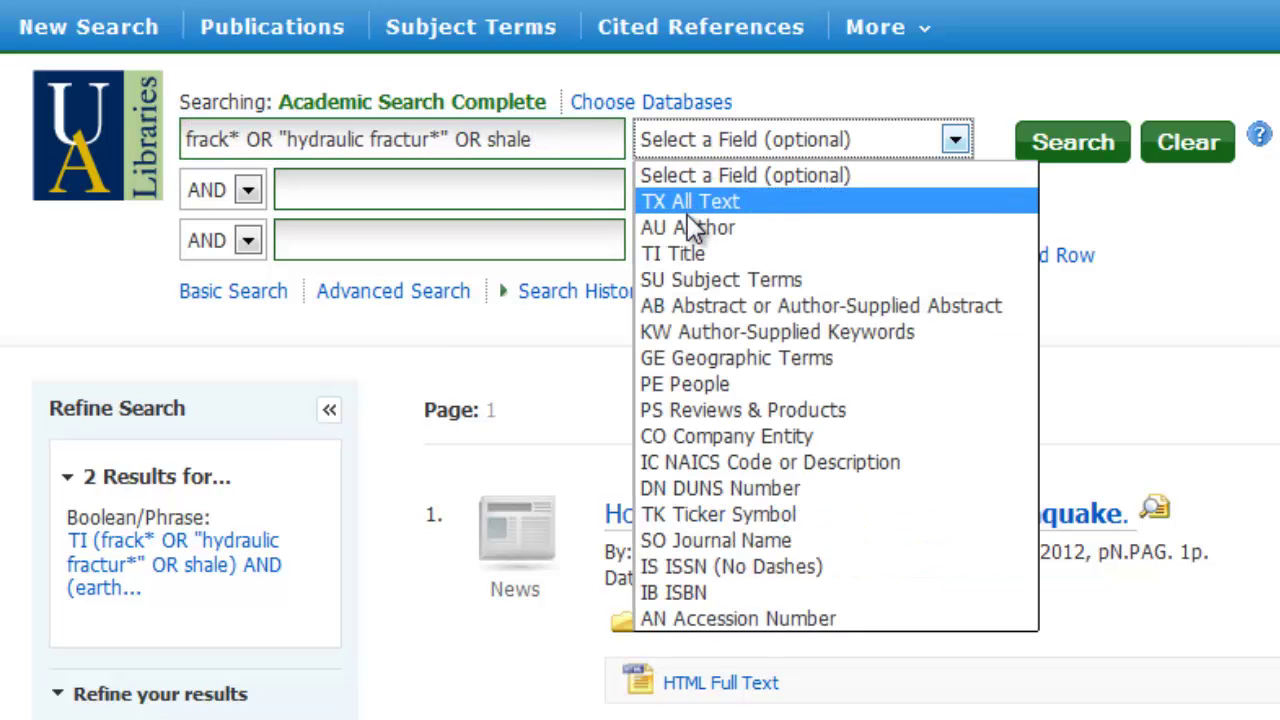
left_click(687, 248)
left_click(321, 193)
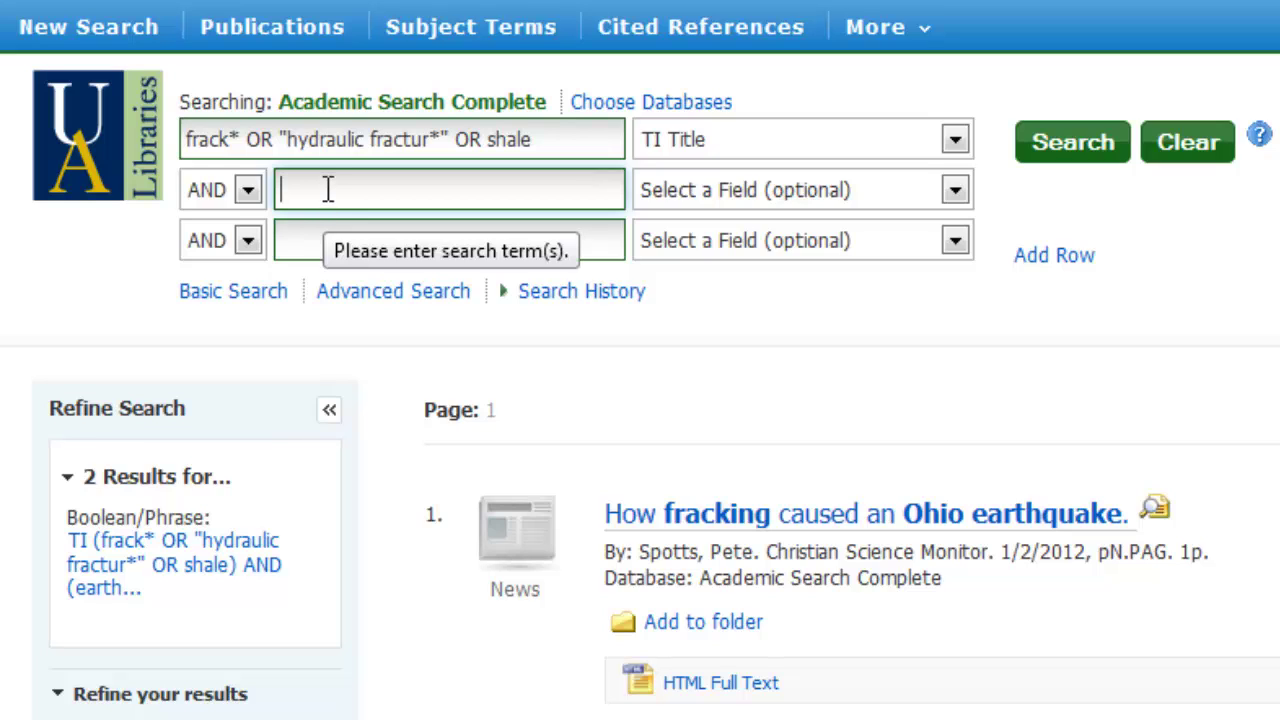
- Paste the query into row two and trim it to earthquake* OR quake* OR seism*
type("(earthquake* OR seism*) AND (Ohio OR midwest*)")
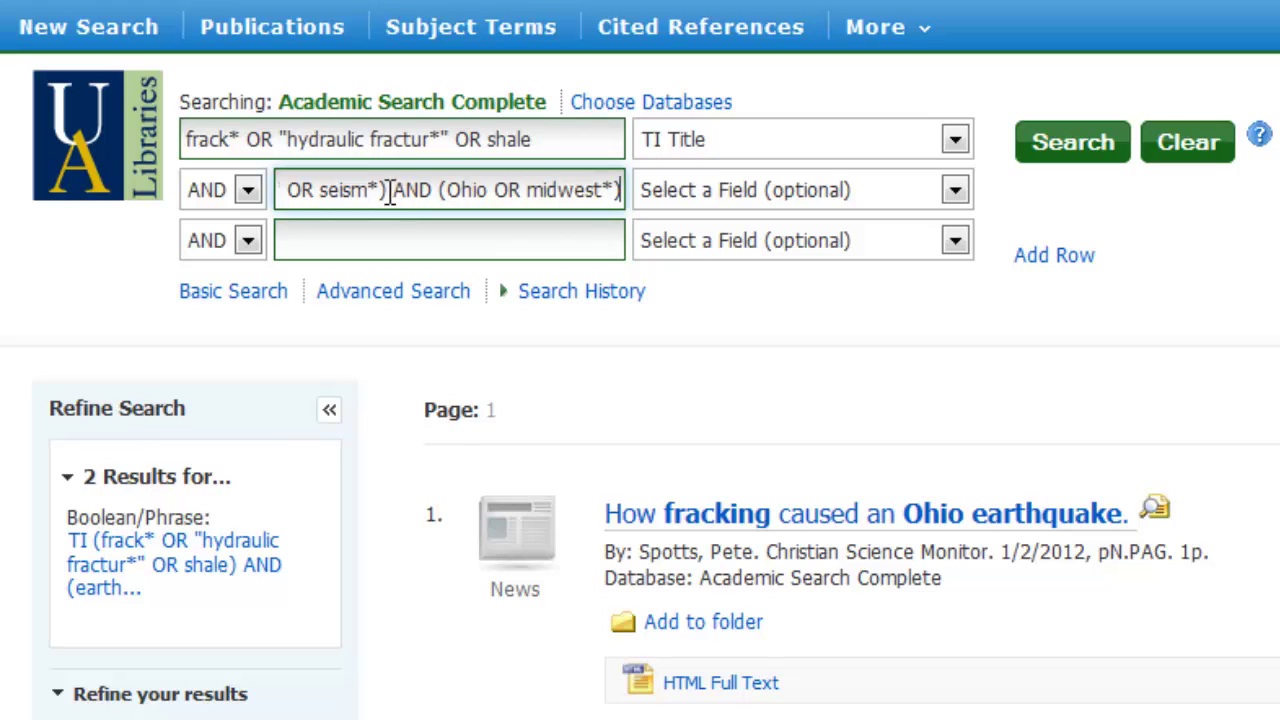
left_click_drag(390, 190, 651, 180)
key("BackSpace")
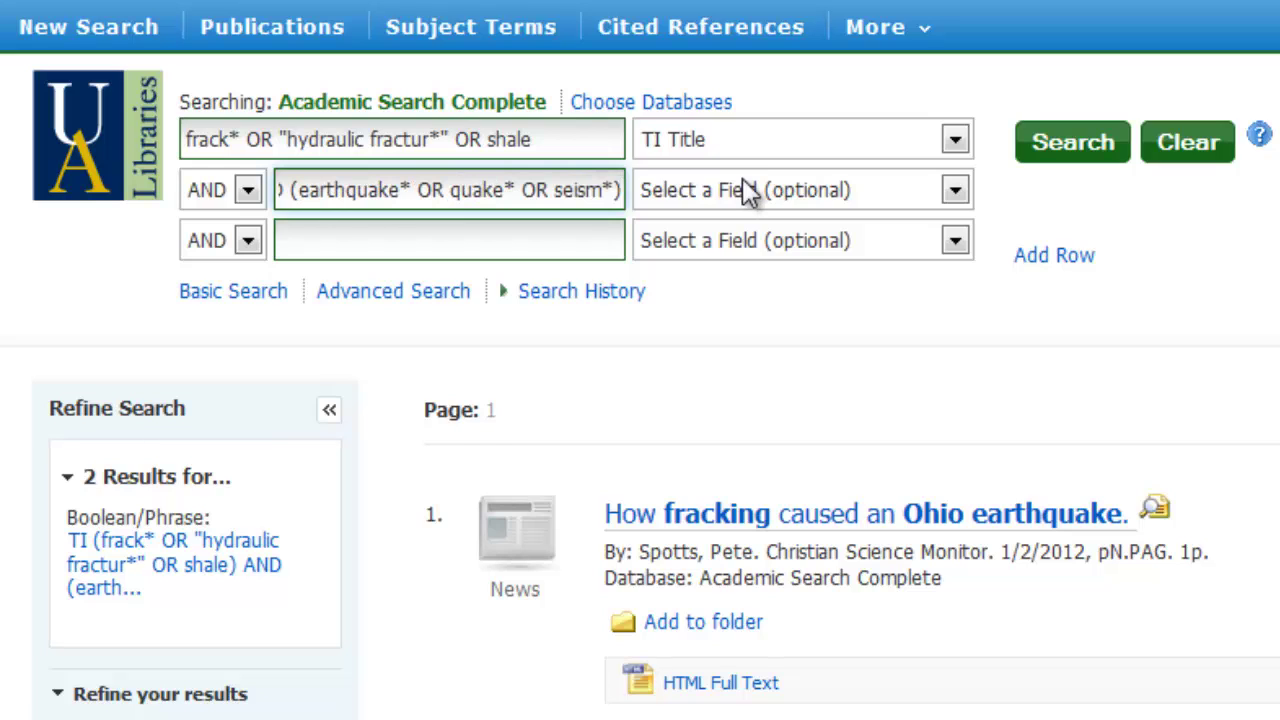
left_click_drag(309, 190, 177, 226)
key("BackSpace")
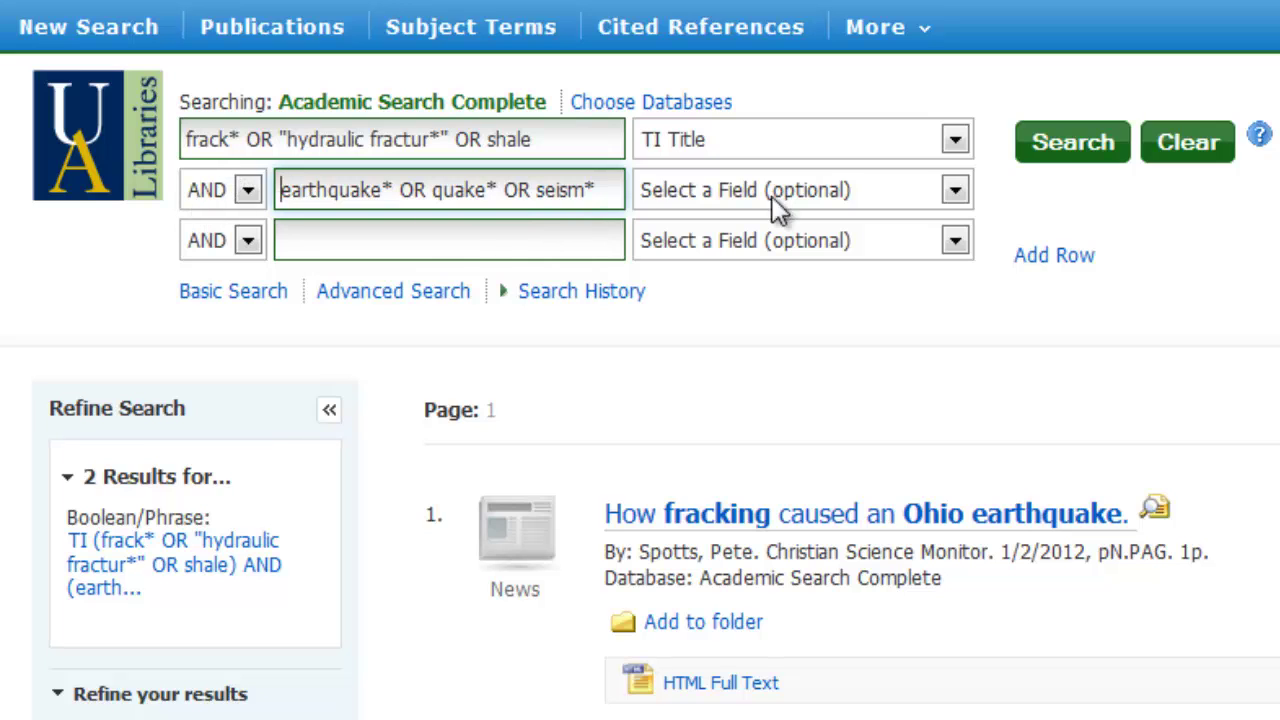
- Limit row two to TI Title and run the two-row search, returning 34 results
left_click(945, 189)
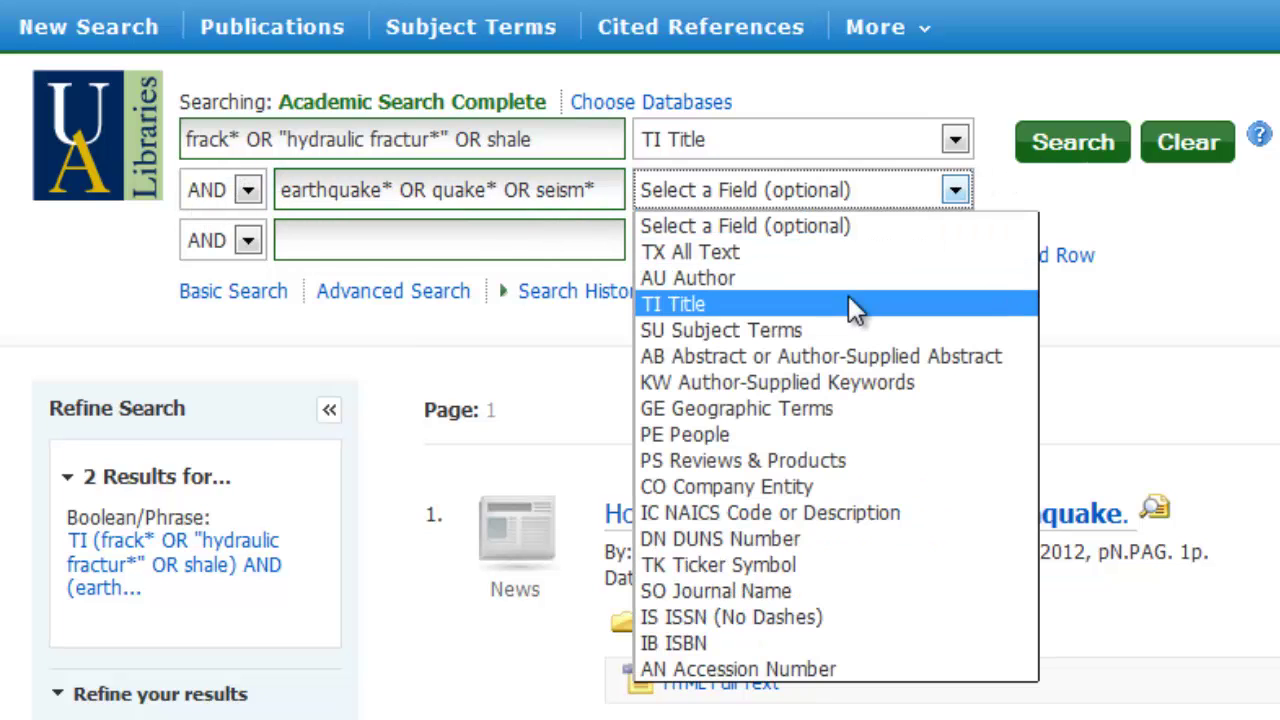
left_click(848, 302)
left_click(1076, 158)
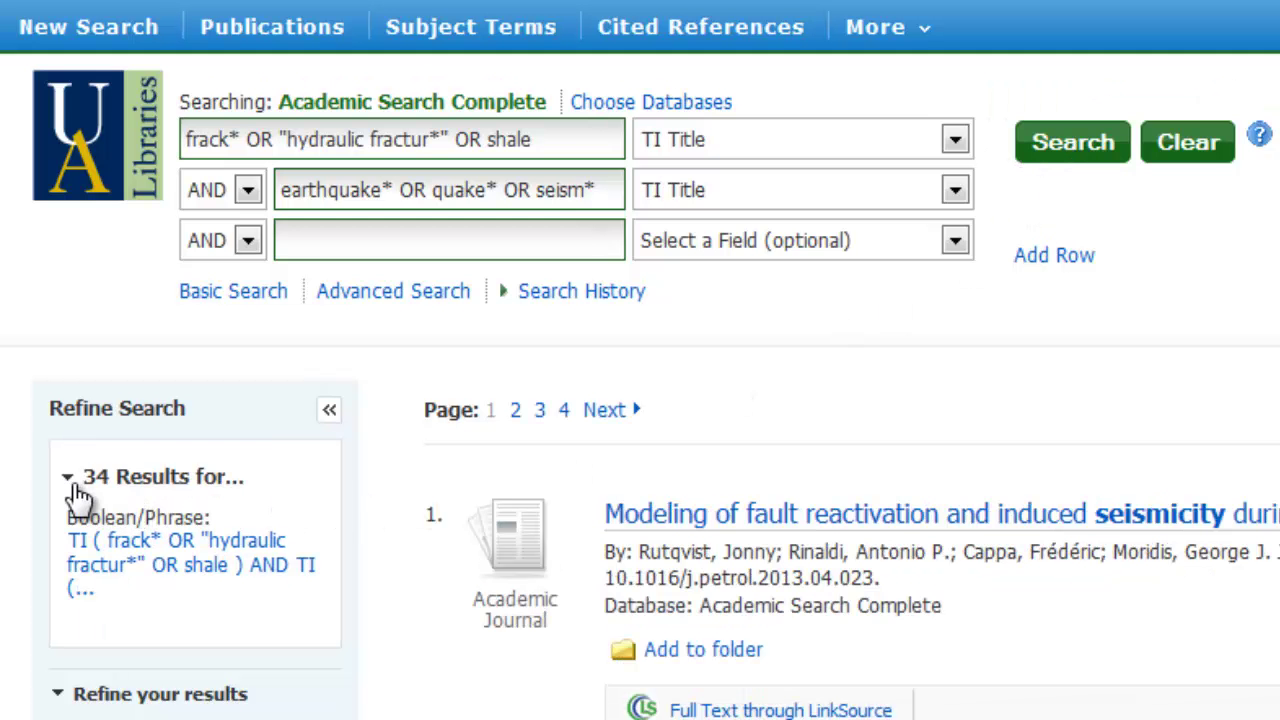
- Enter ohio OR midwest* in row three and run the search, returning 4 results
left_click(335, 240)
type("okla")
key("BackSpace")
key("BackSpace")
key("BackSpace")
key("BackSpace")
type("ohio ")
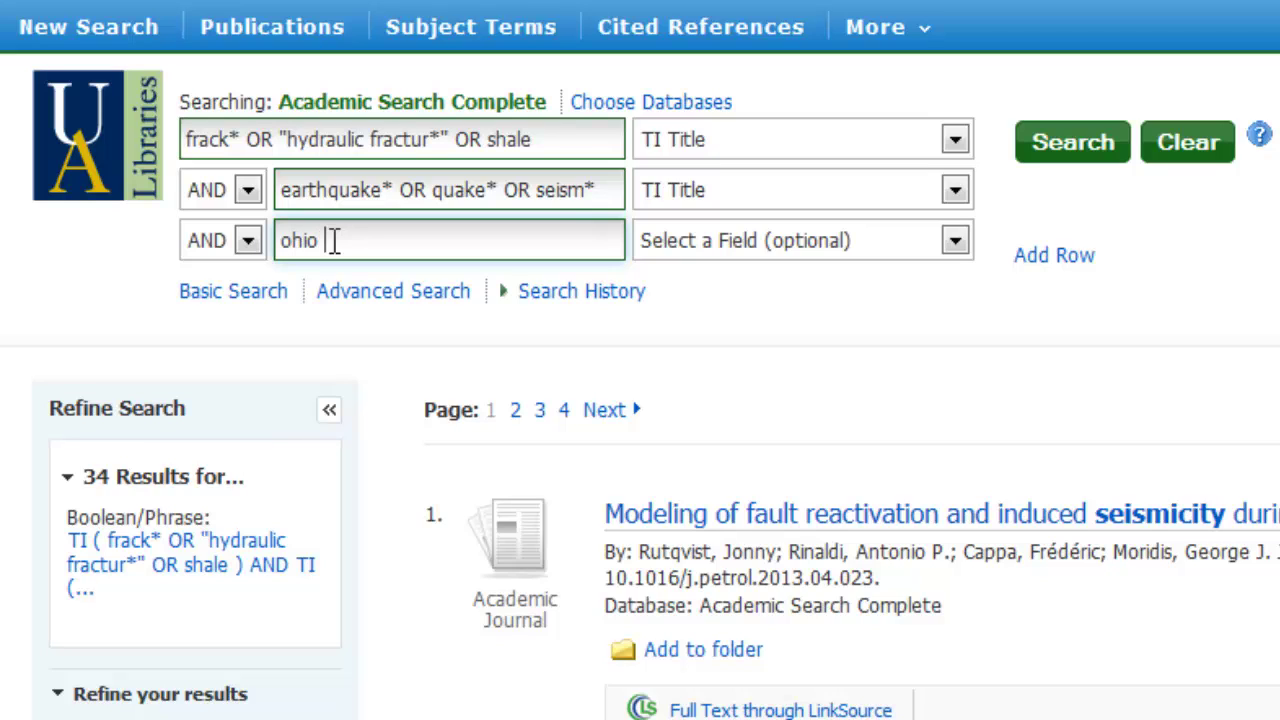
type("OR midwest*")
key("Return")
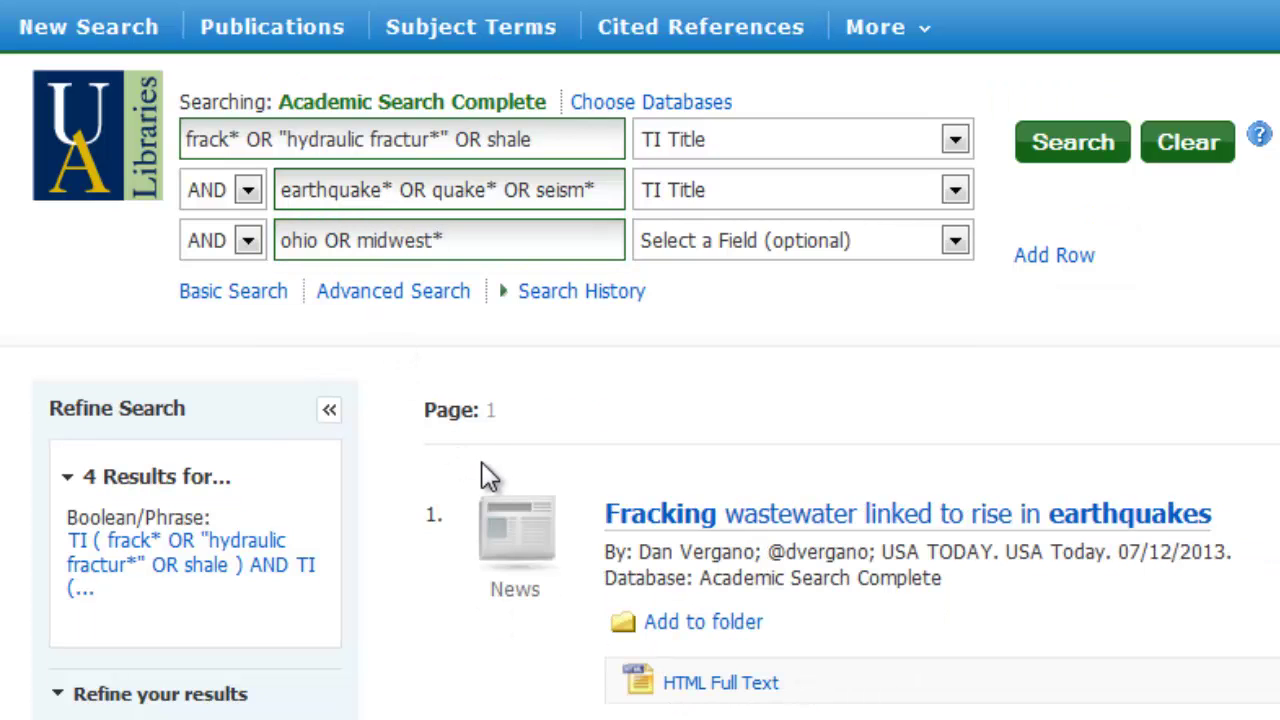
- Limit row three to TI Title and rerun the search, narrowing to 2 results
left_click(803, 245)
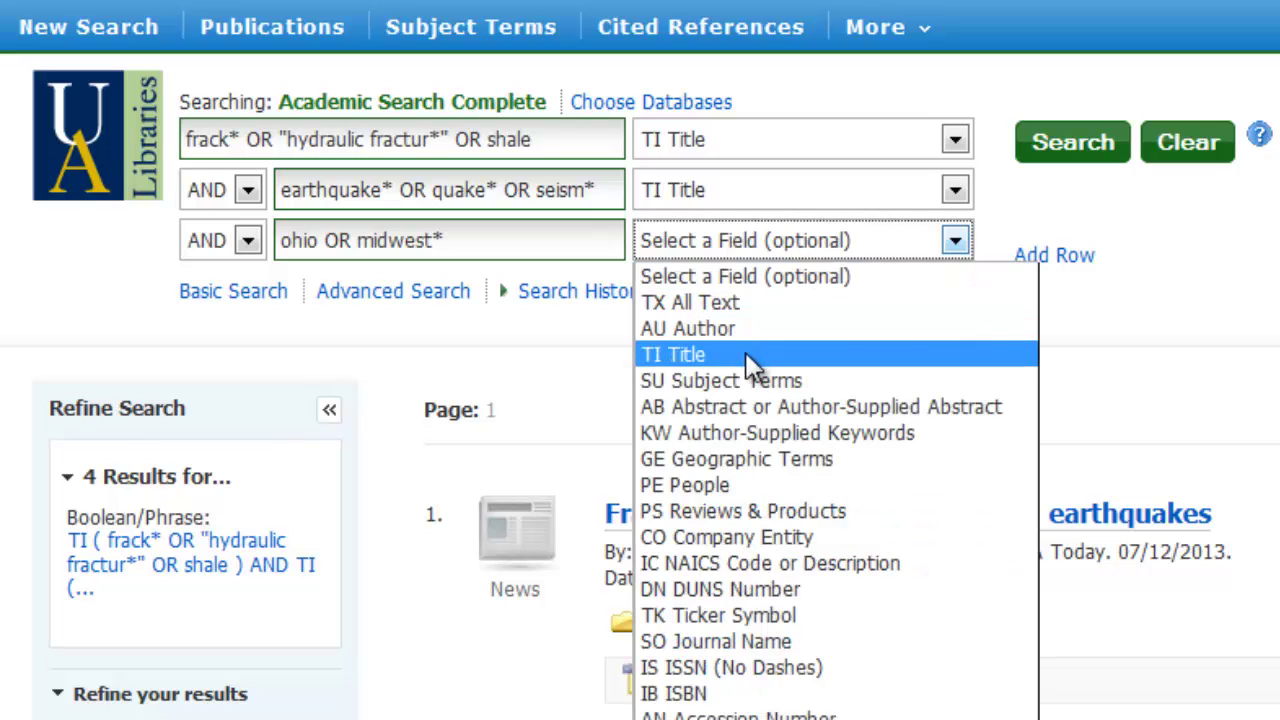
left_click(757, 360)
left_click(1060, 170)
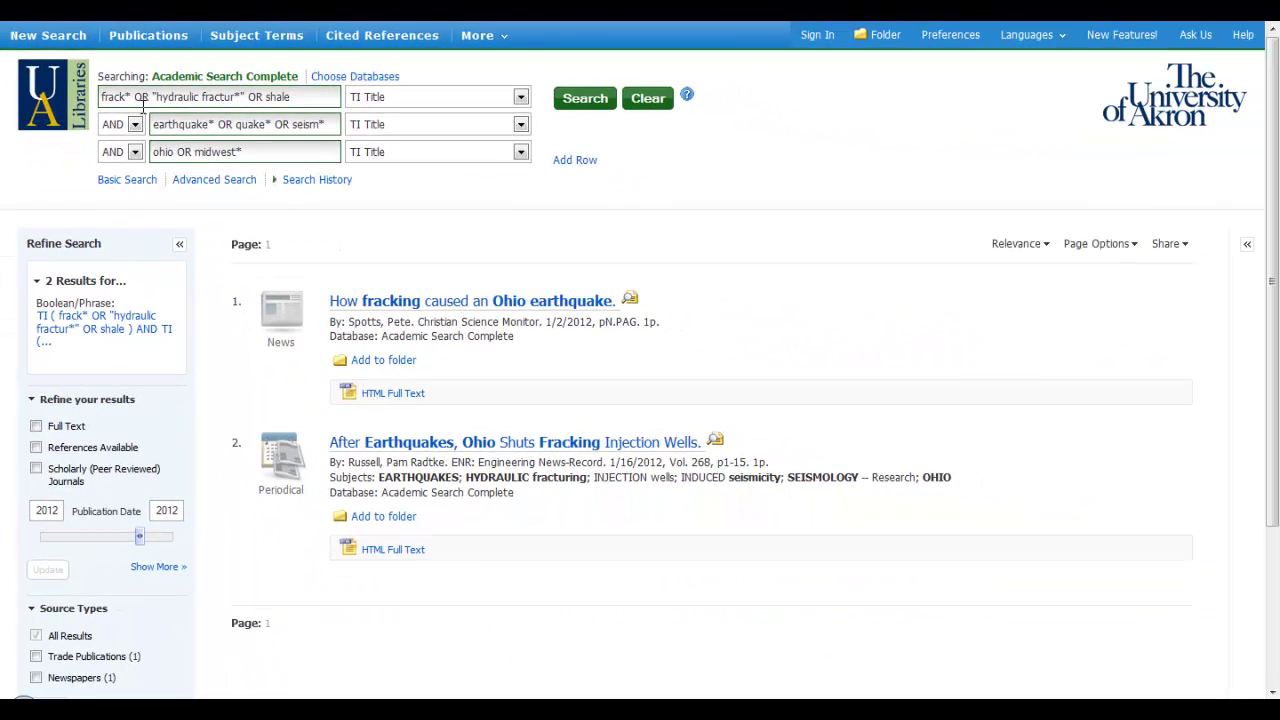
- Place the cursor in the first search box above the 2 title results
left_click(294, 96)
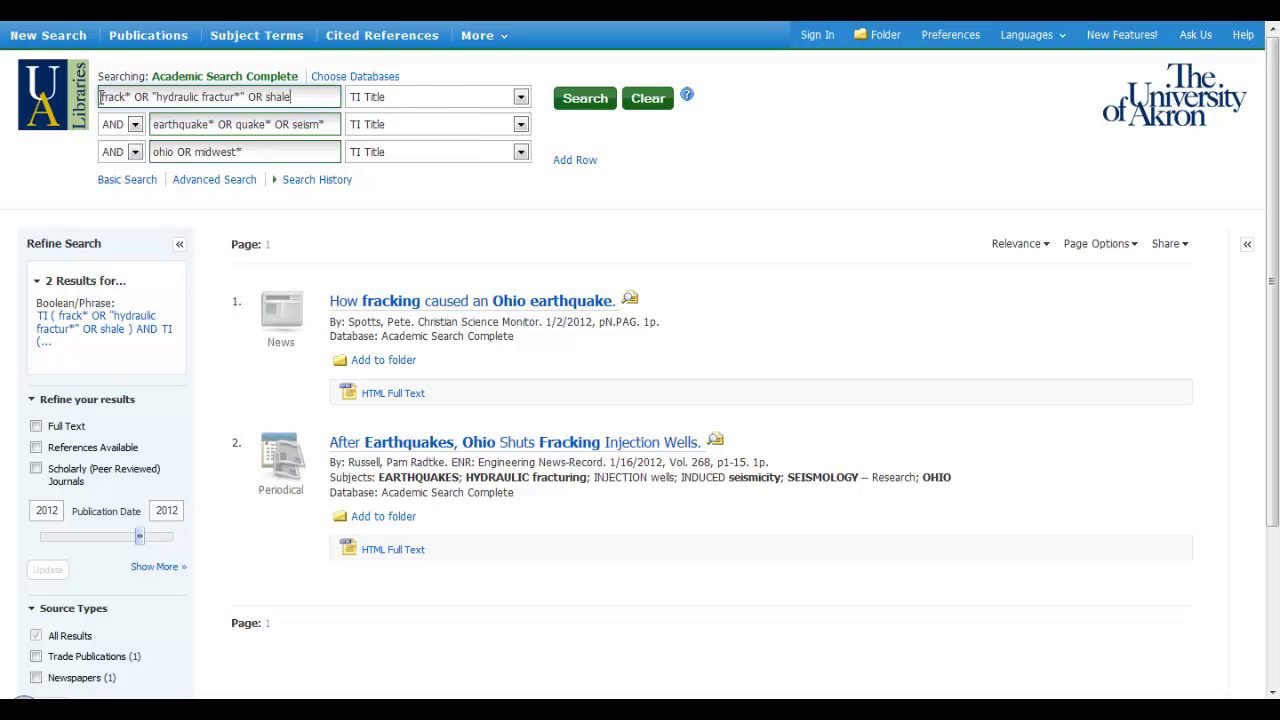